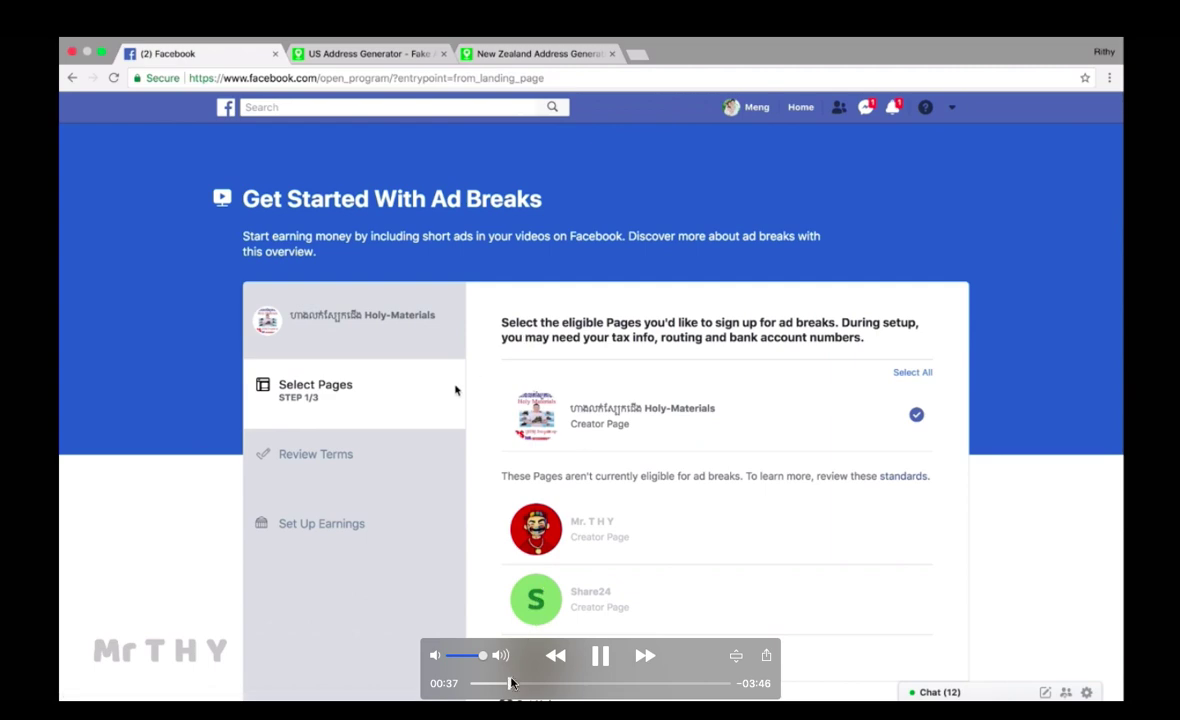
Step: Scrub the recording back to the Ad Breaks eligibility check and resume playback
drag(509, 683, 502, 690)
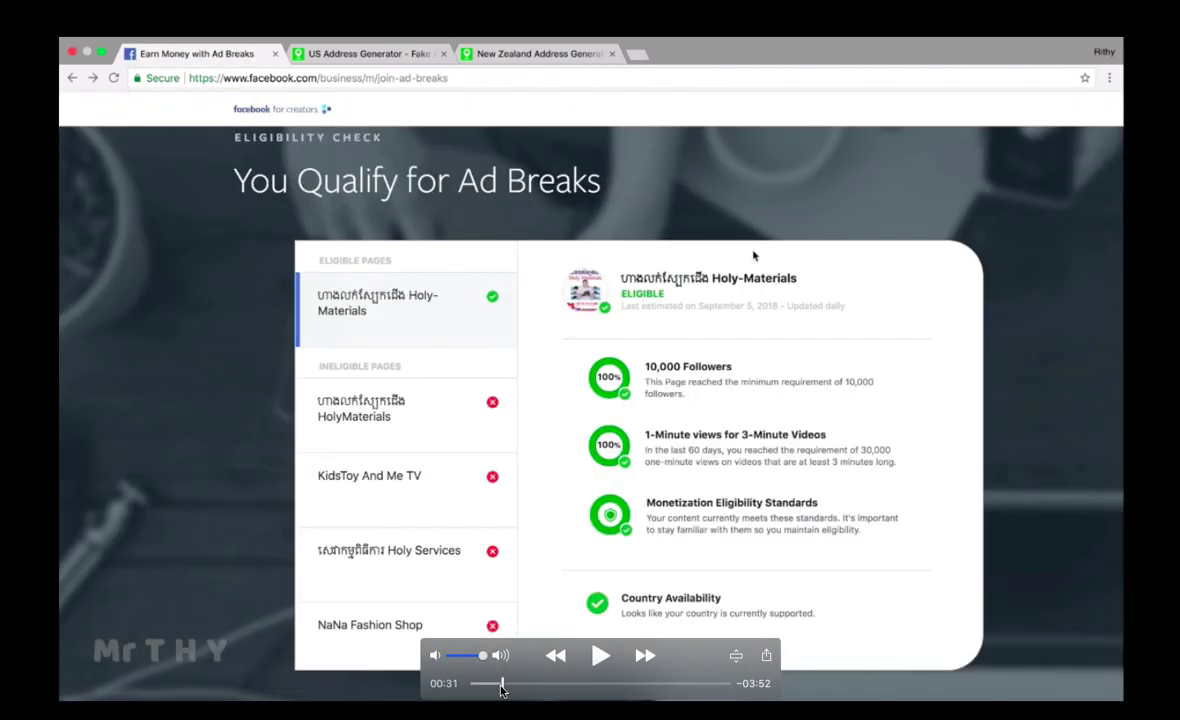
key(space)
key(space)
key(space)
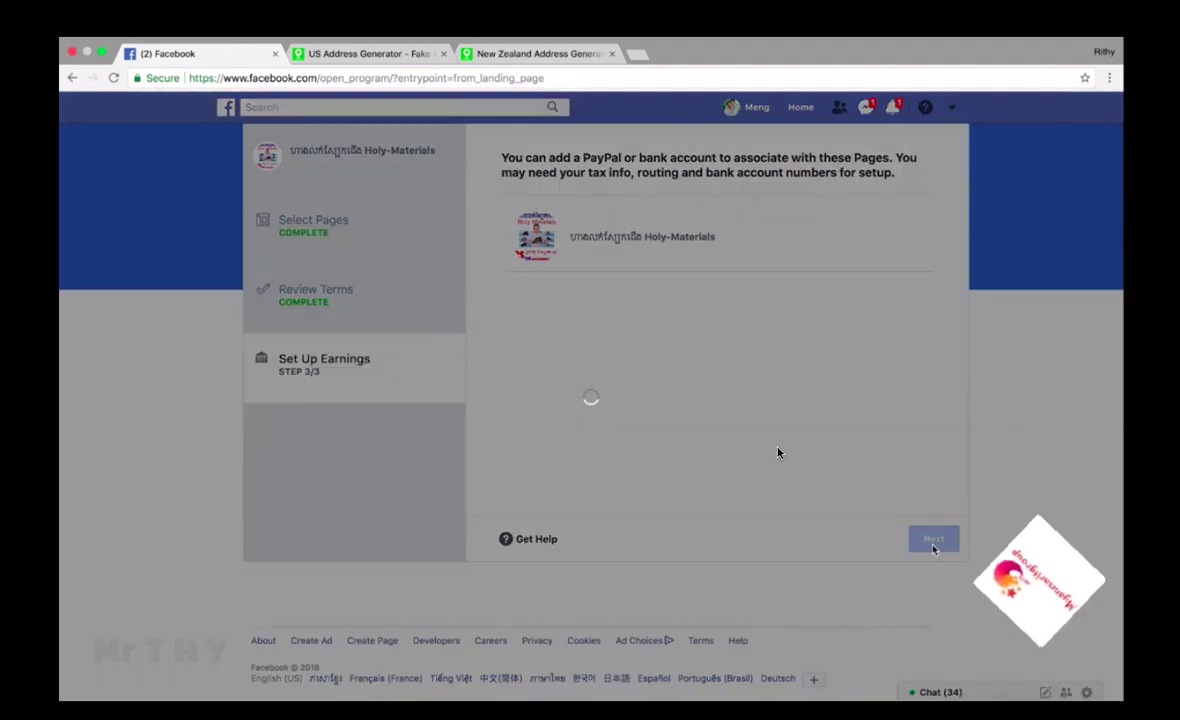
Step: Bring up the Set Up Payments form with New Zealand as the country
mouse_move(1000, 540)
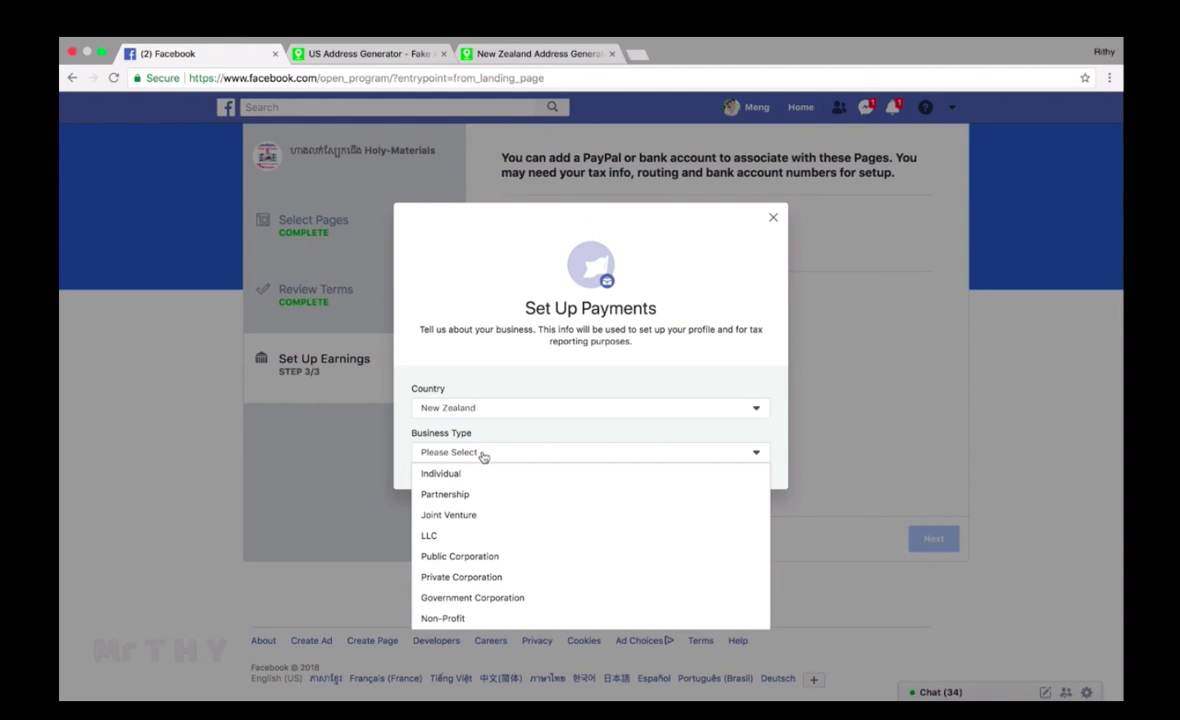
Step: Choose Individual as the business type and enter the owner's legal name
click(471, 473)
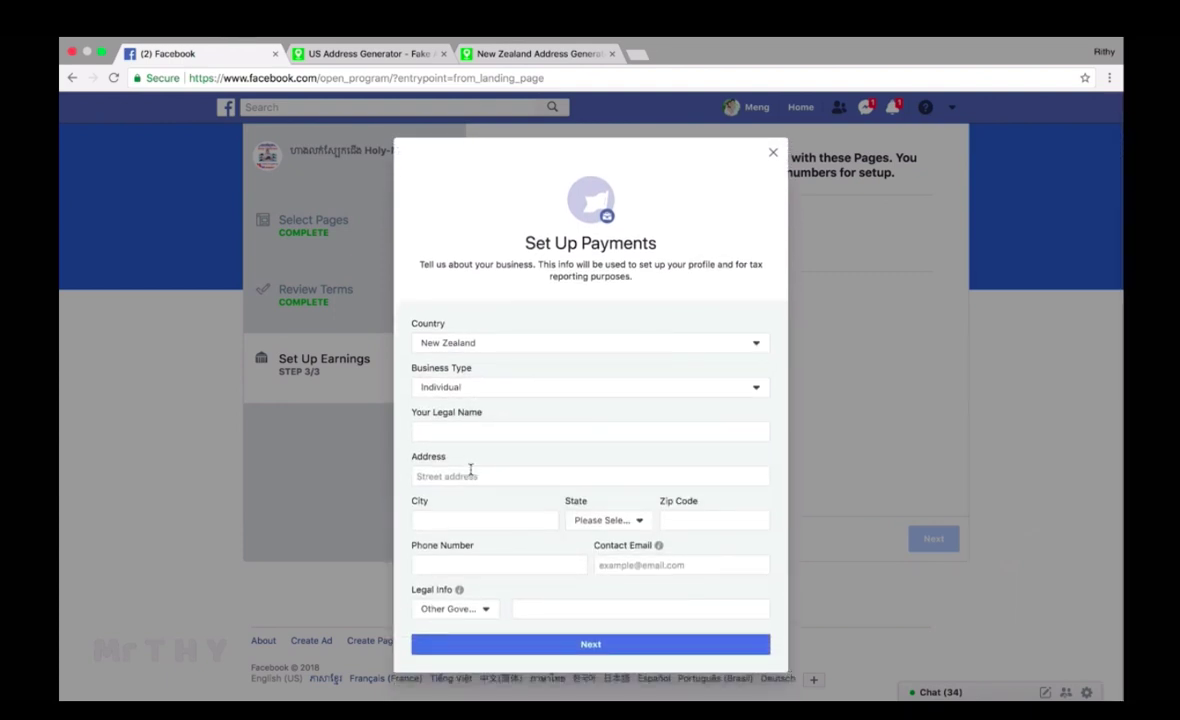
click(459, 432)
click(466, 459)
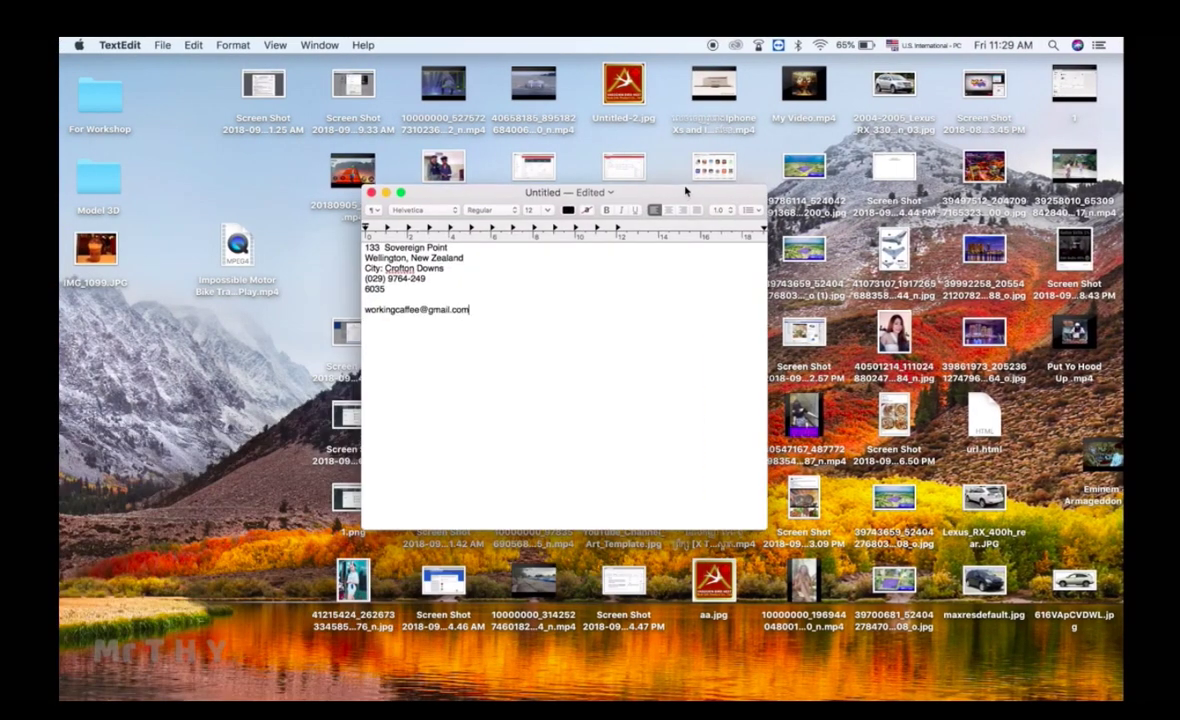
Step: Copy the street address from the TextEdit note into the Address field
drag(686, 190, 651, 219)
triple_click(406, 277)
drag(406, 277, 301, 267)
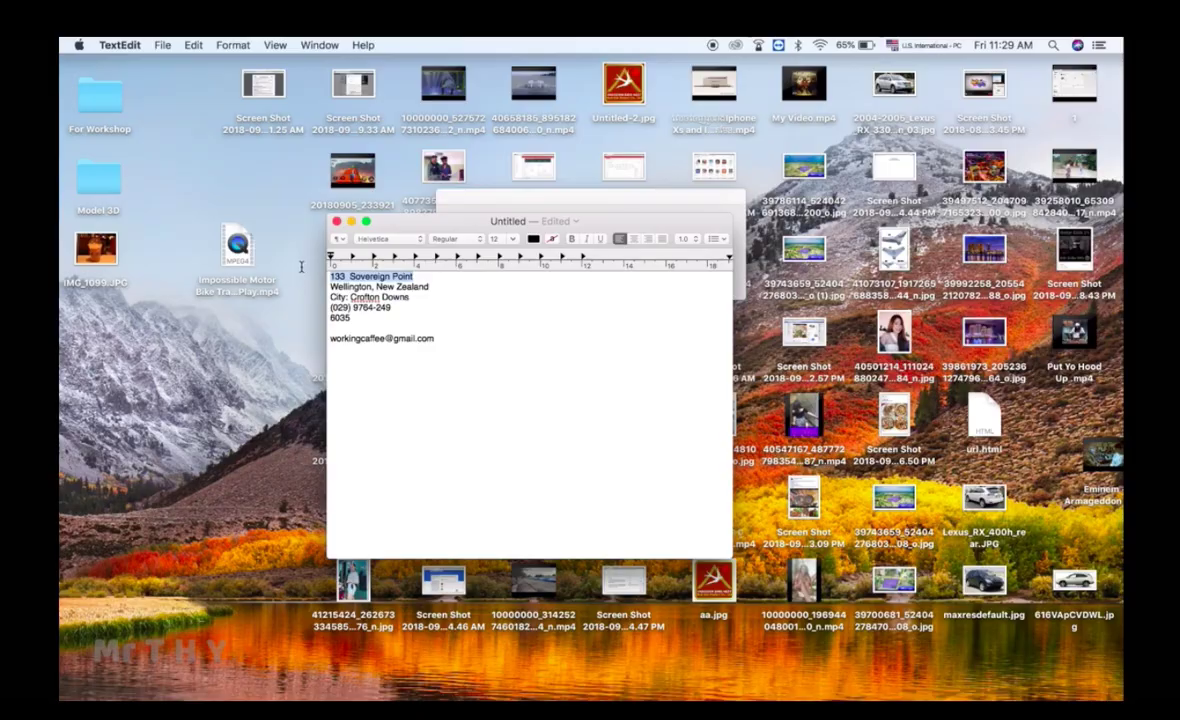
key(super+c)
key(super+Tab)
key(super+v)
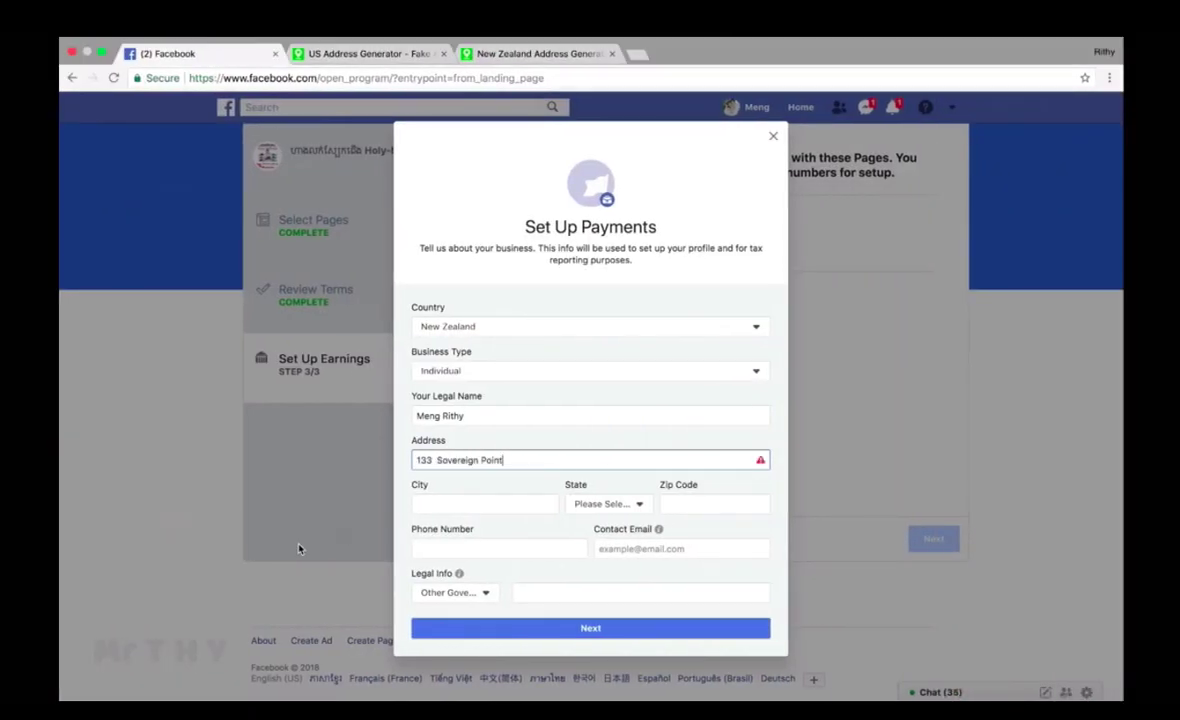
key(super+Tab)
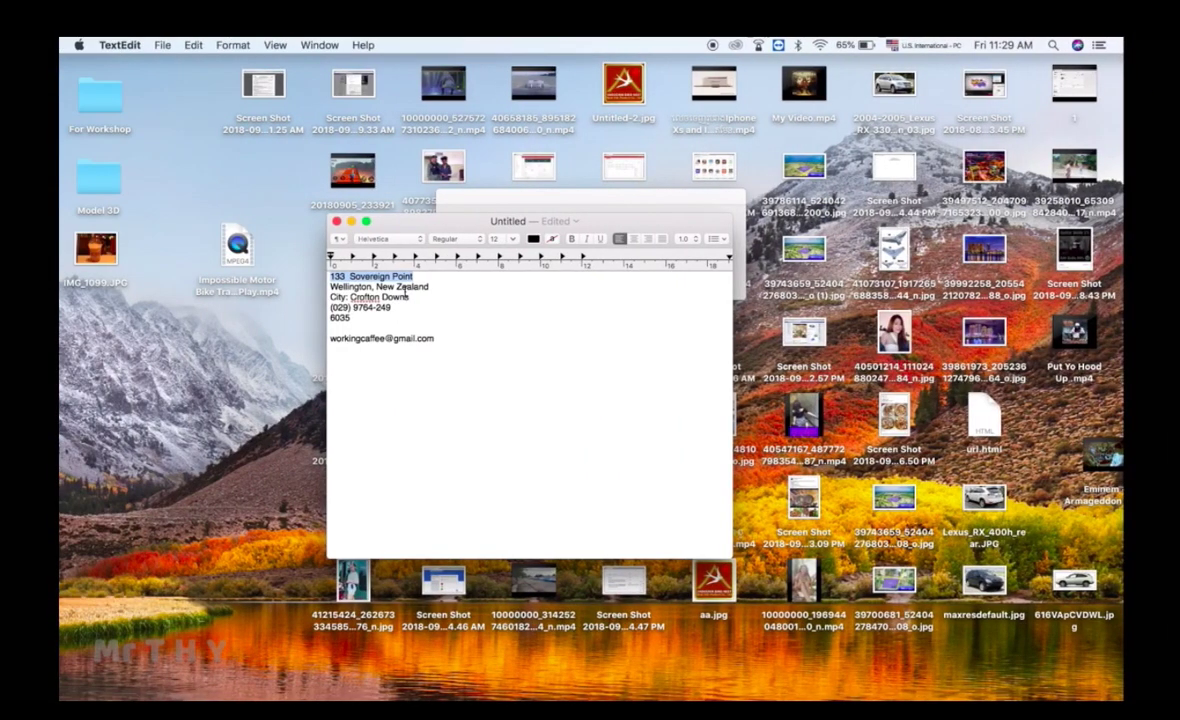
key(super+Tab)
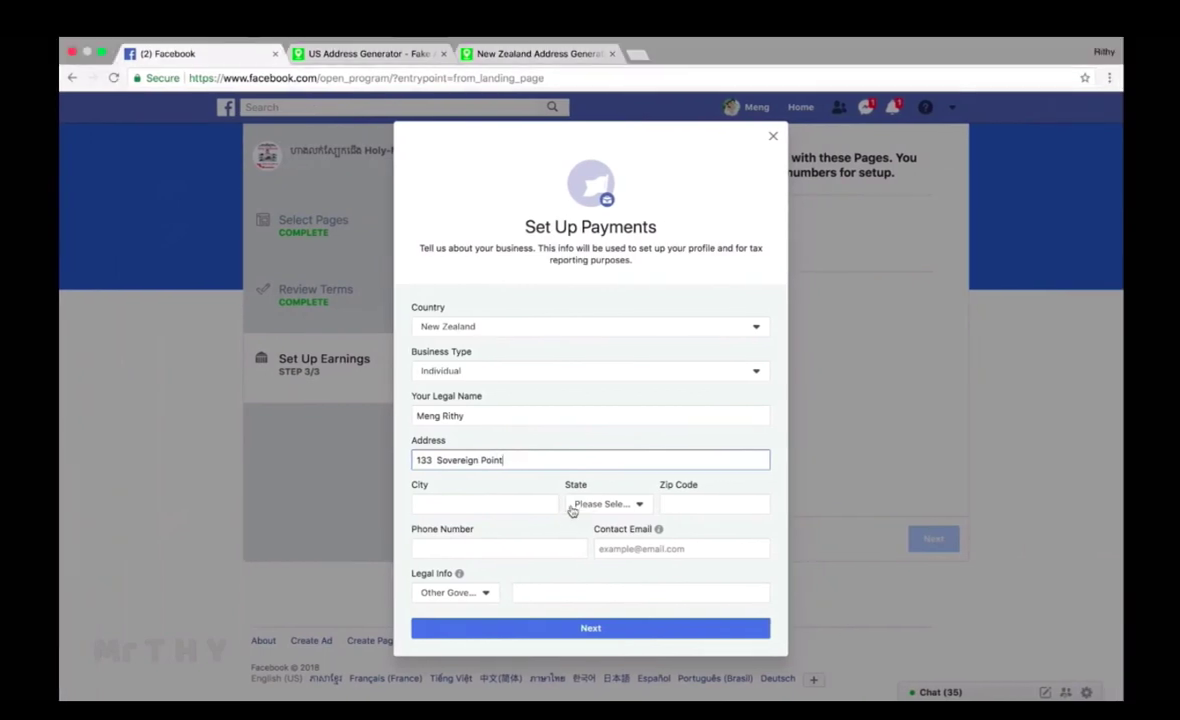
Step: Paste the city from the note into City and choose Wellington as the region
click(523, 505)
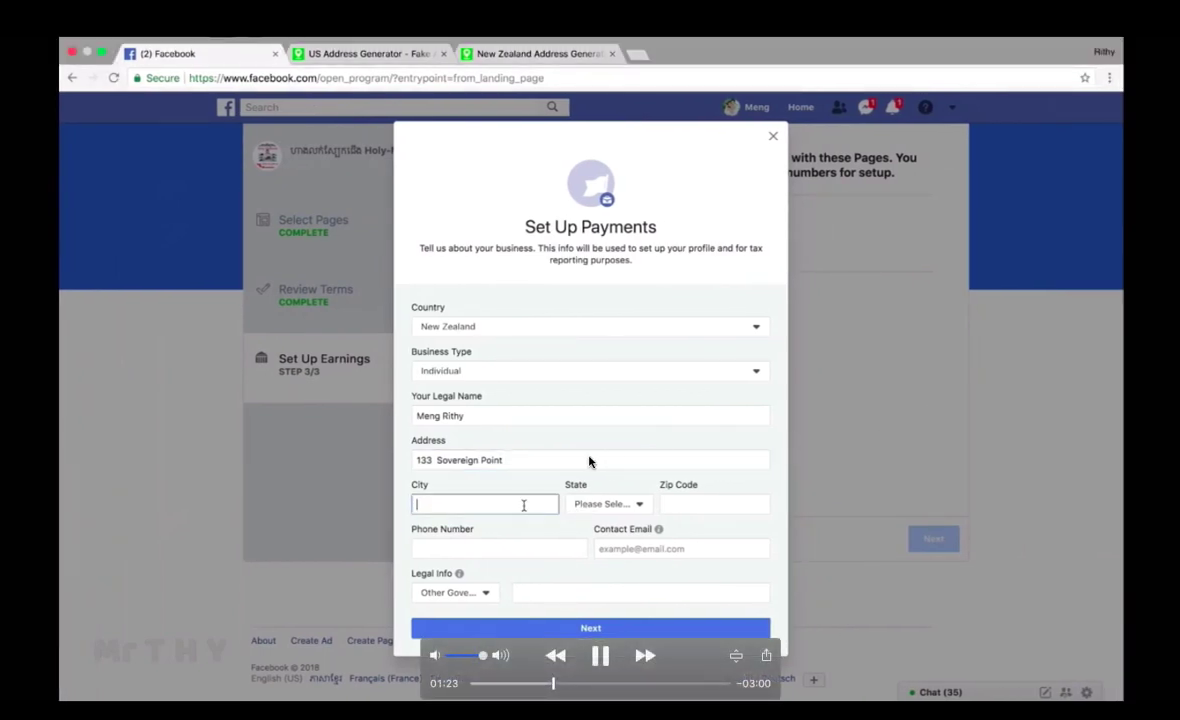
key(super+Tab)
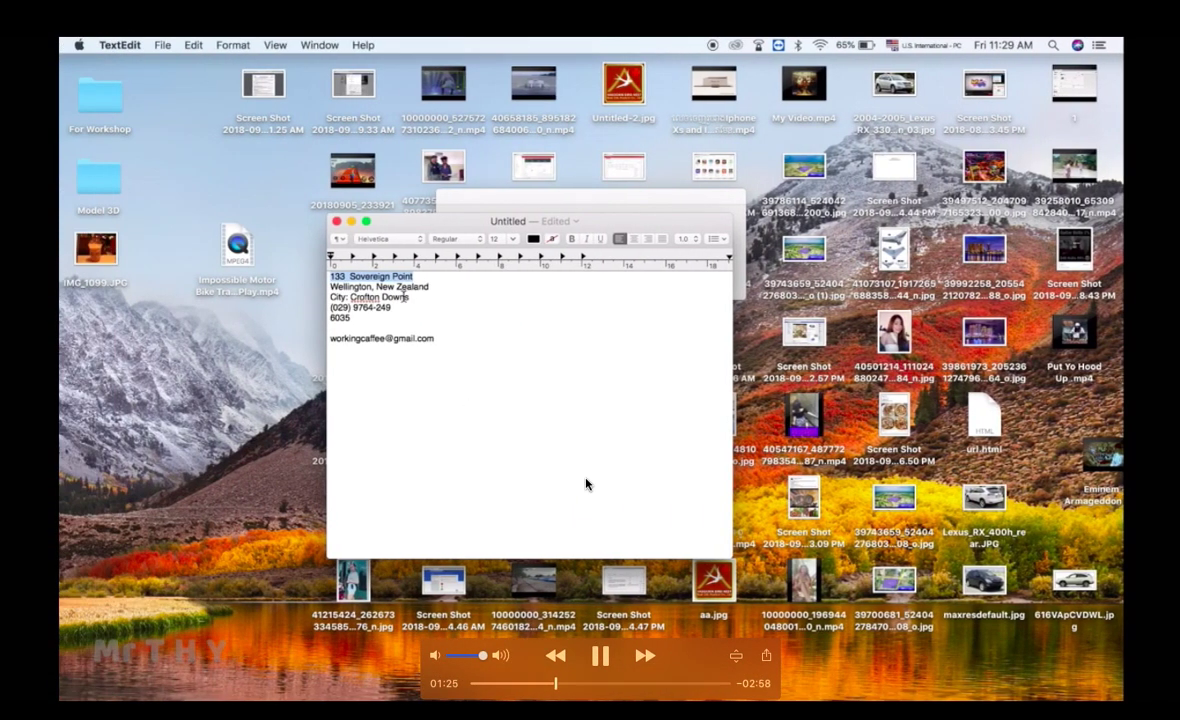
drag(409, 297, 351, 297)
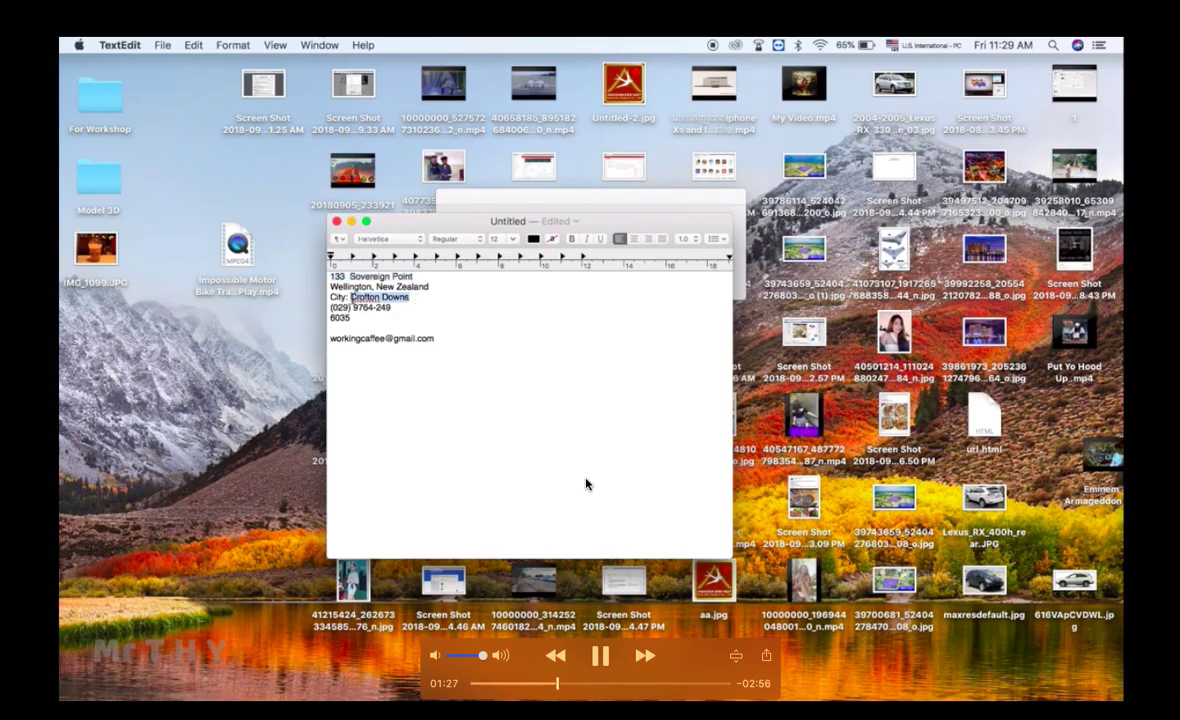
key(super+c)
key(super+Tab)
key(super+v)
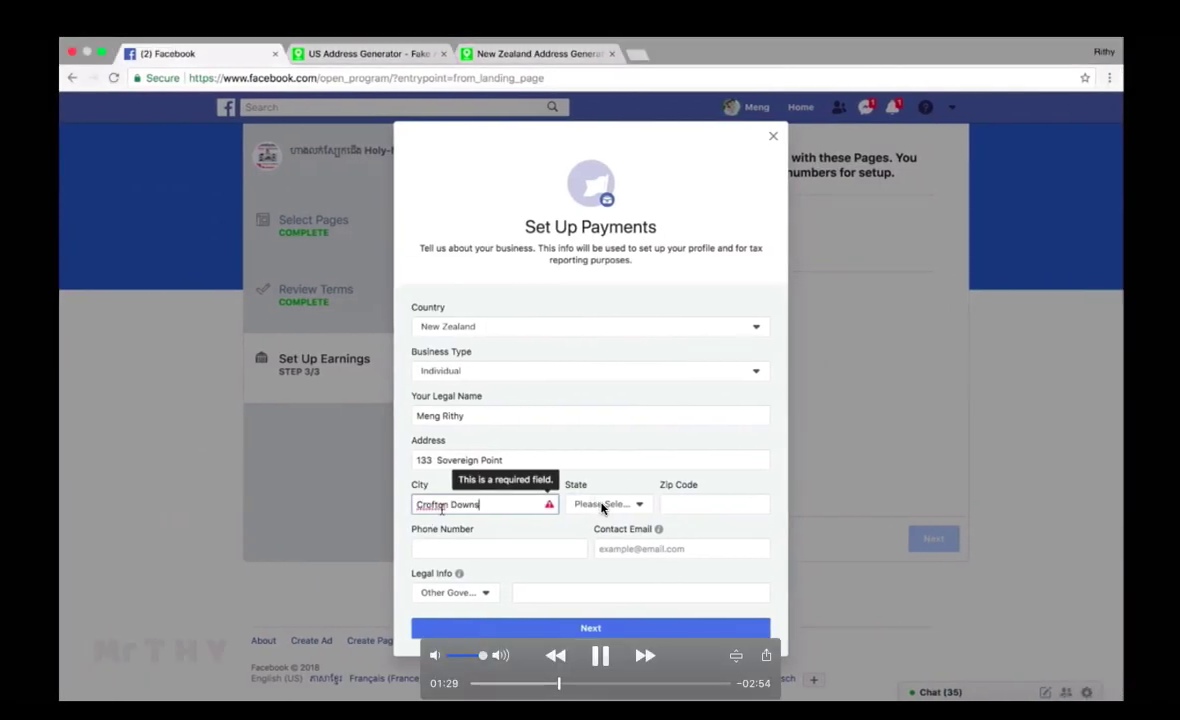
click(601, 506)
scroll(602, 509, down, 5)
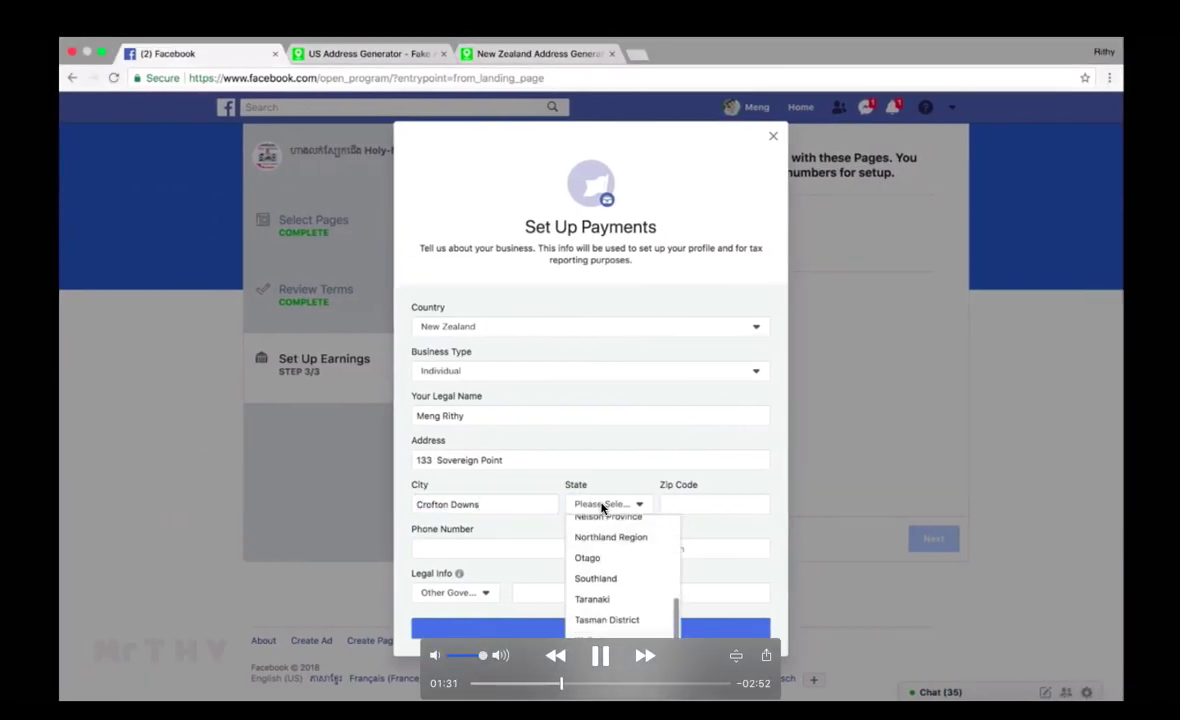
click(600, 632)
Step: Copy the zip code from the note into the Zip Code field
key(super+Tab)
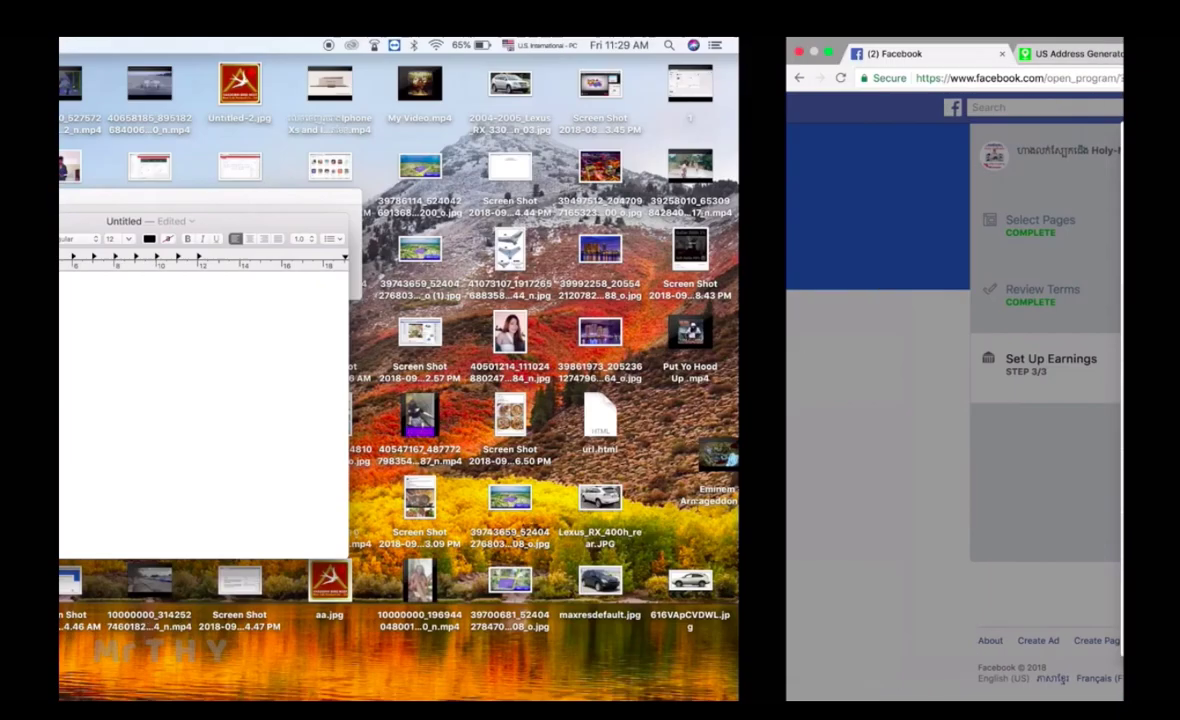
key(super+c)
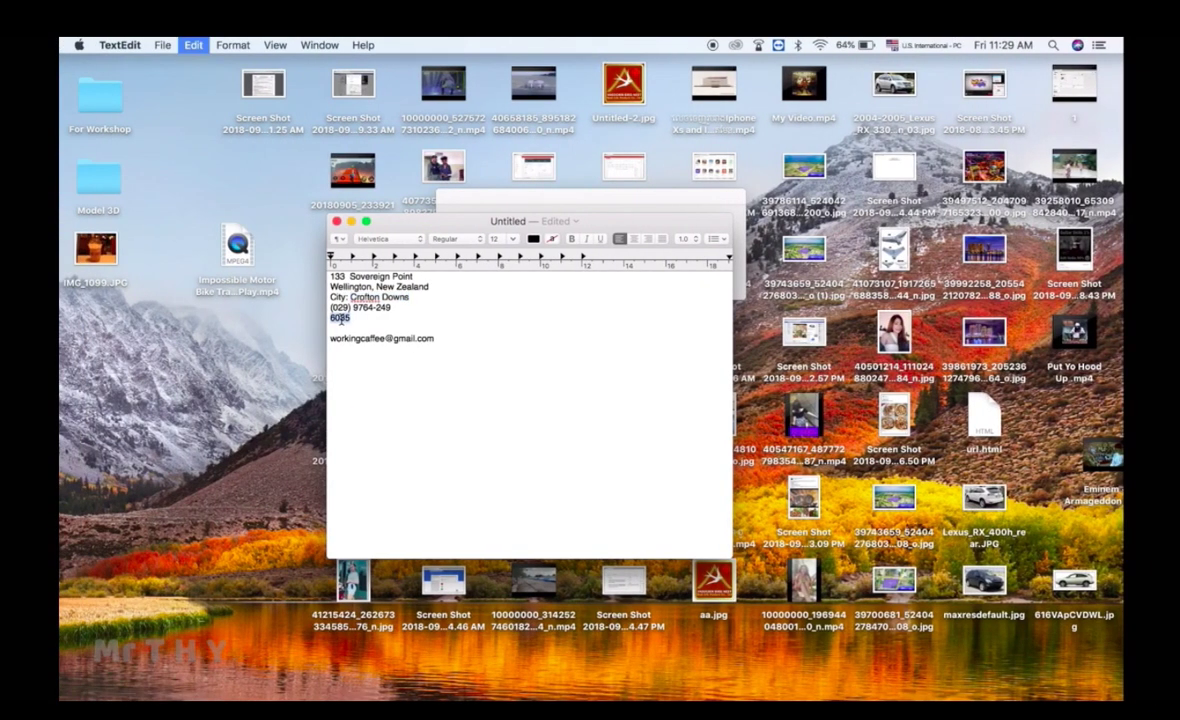
key(super+Tab)
click(711, 506)
key(super+v)
Step: Paste the phone number from the note and strip its brackets and hyphen, leaving only digits
click(498, 544)
key(super+Tab)
drag(392, 308, 330, 302)
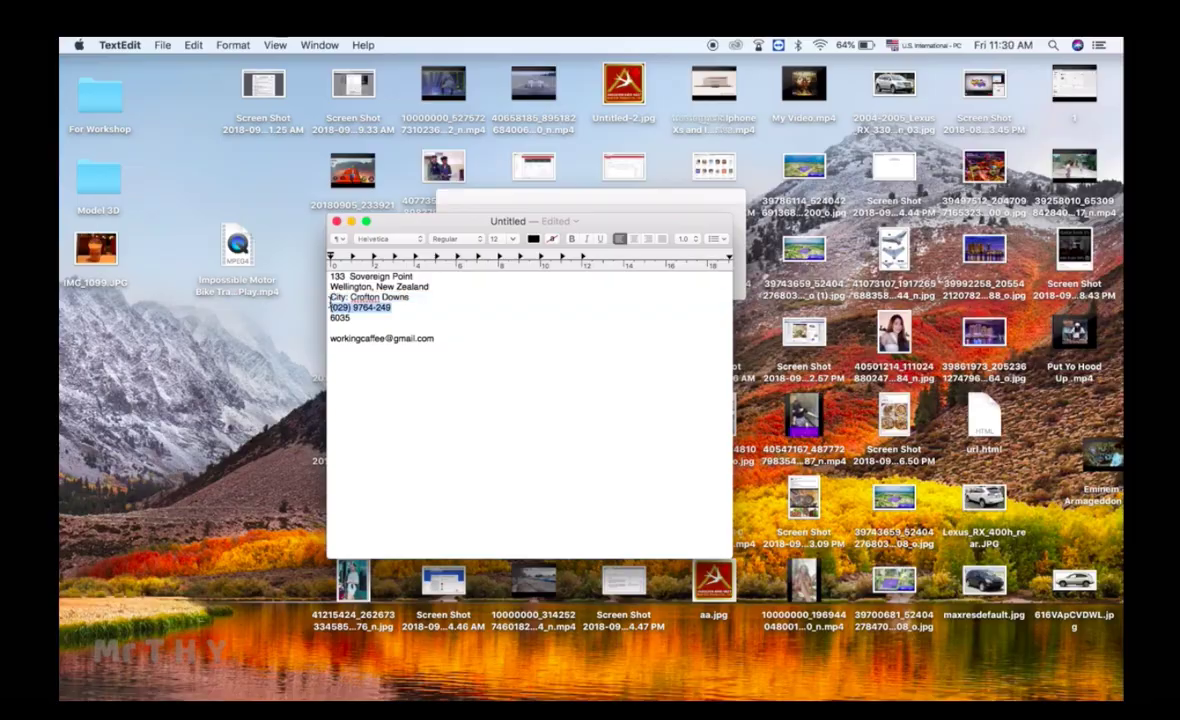
key(super+c)
key(super+Tab)
key(super+v)
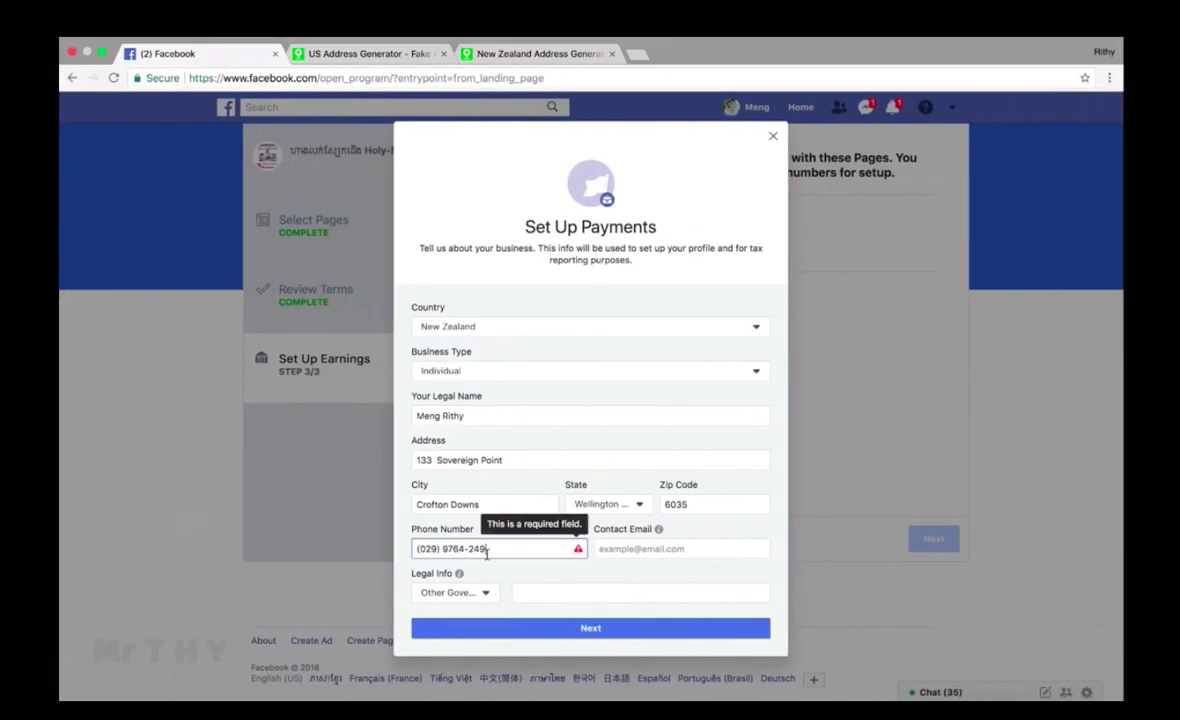
click(467, 549)
key(BackSpace)
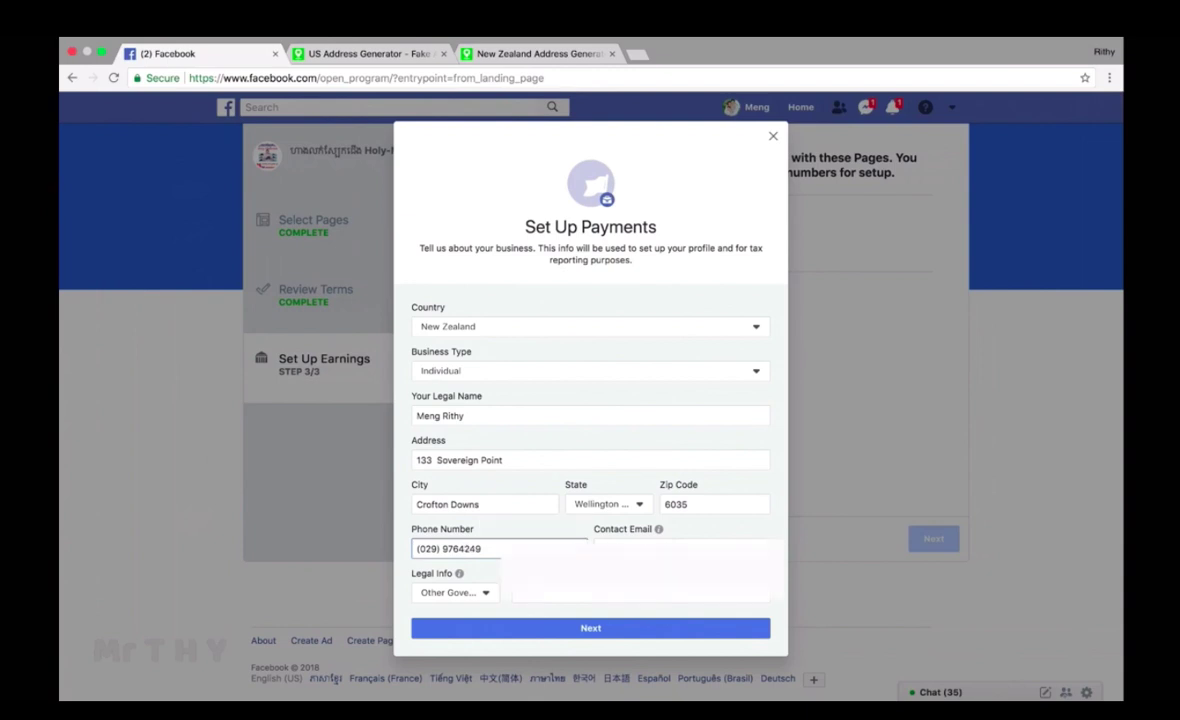
click(443, 549)
key(BackSpace)
key(BackSpace)
key(BackSpace)
key(Tab)
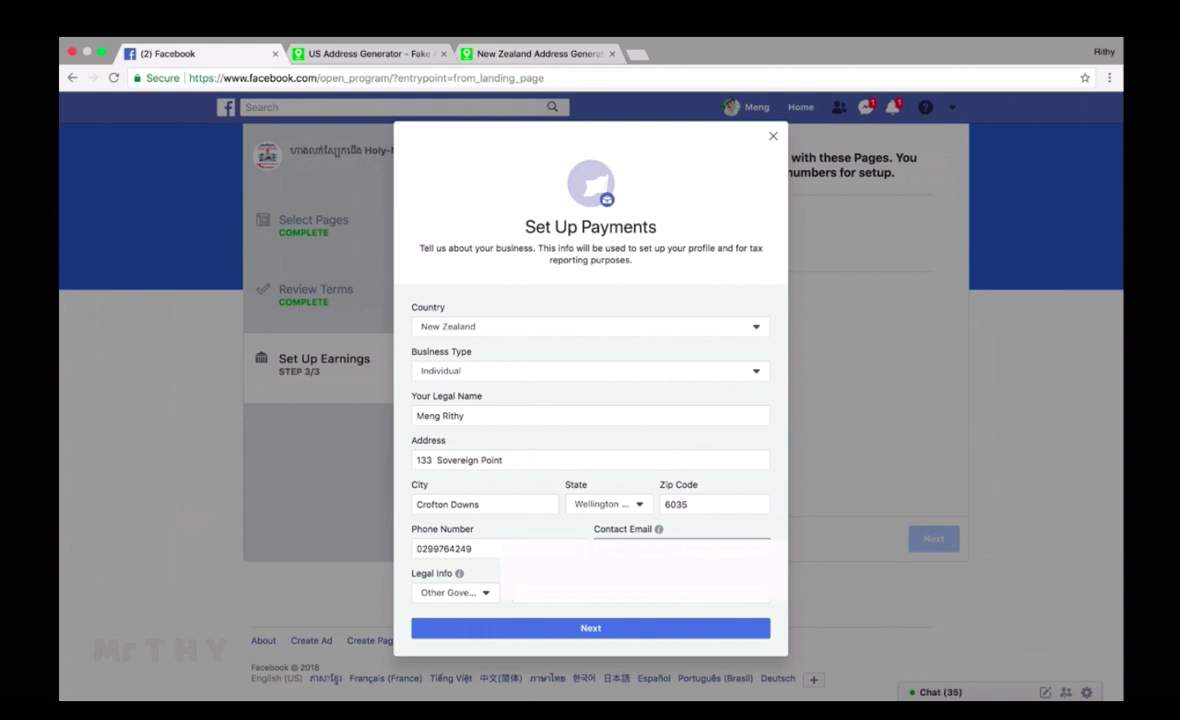
key(Tab)
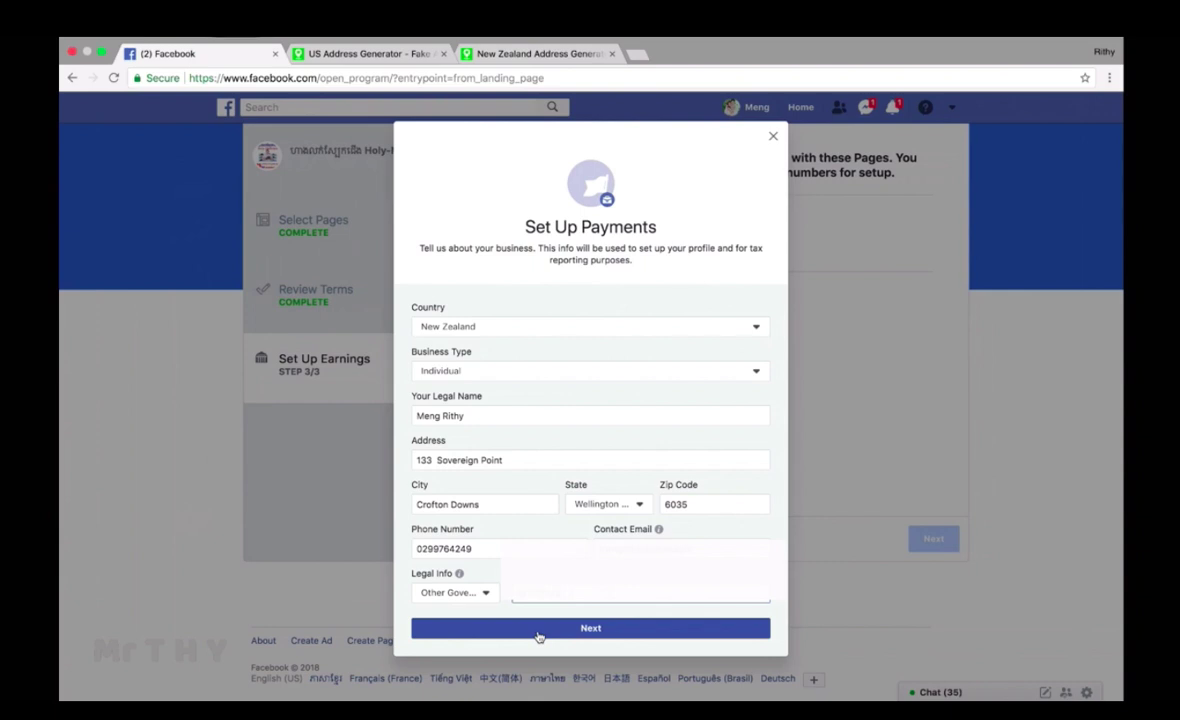
Step: Submit the business details and collapse the Link your Bank section
click(594, 628)
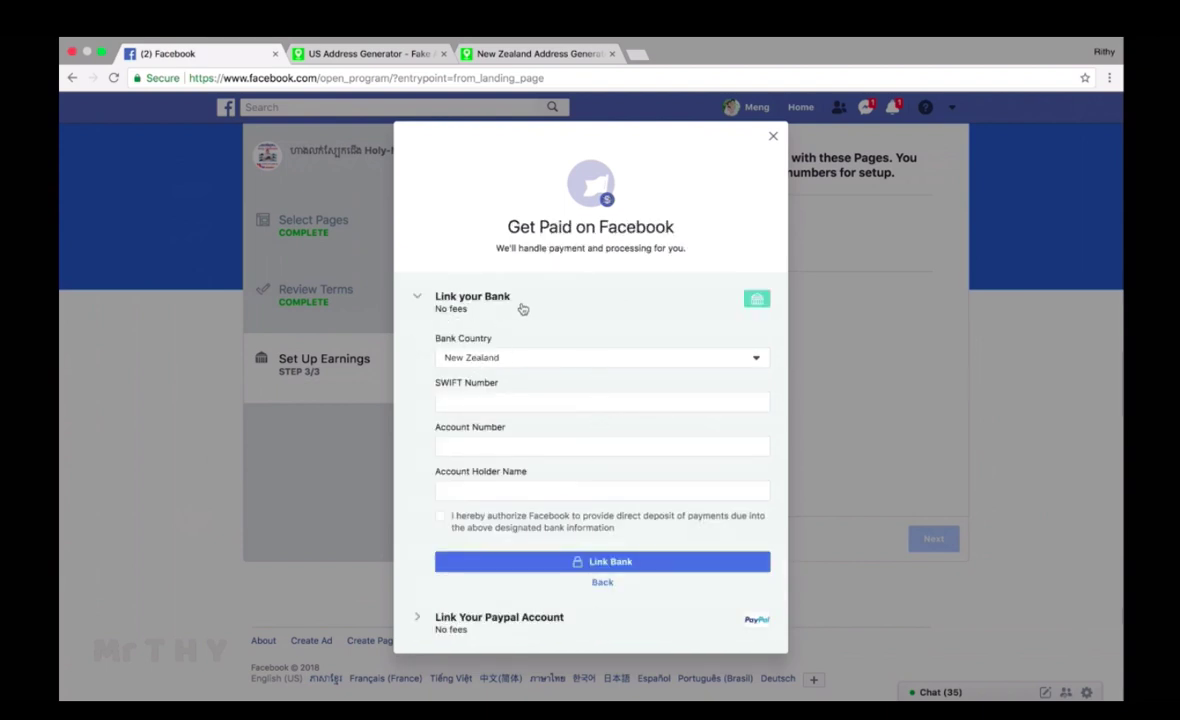
click(763, 305)
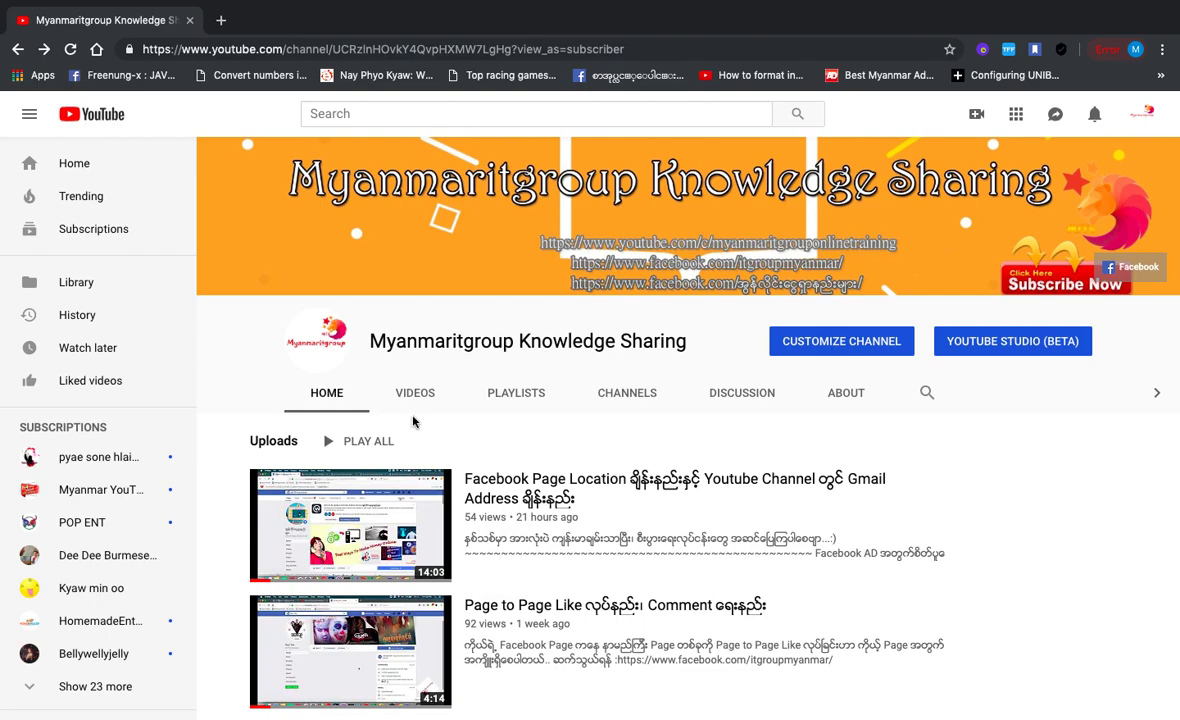
Step: Browse the YouTube channel's uploaded videos, then return to the Creator Studio tab
click(418, 394)
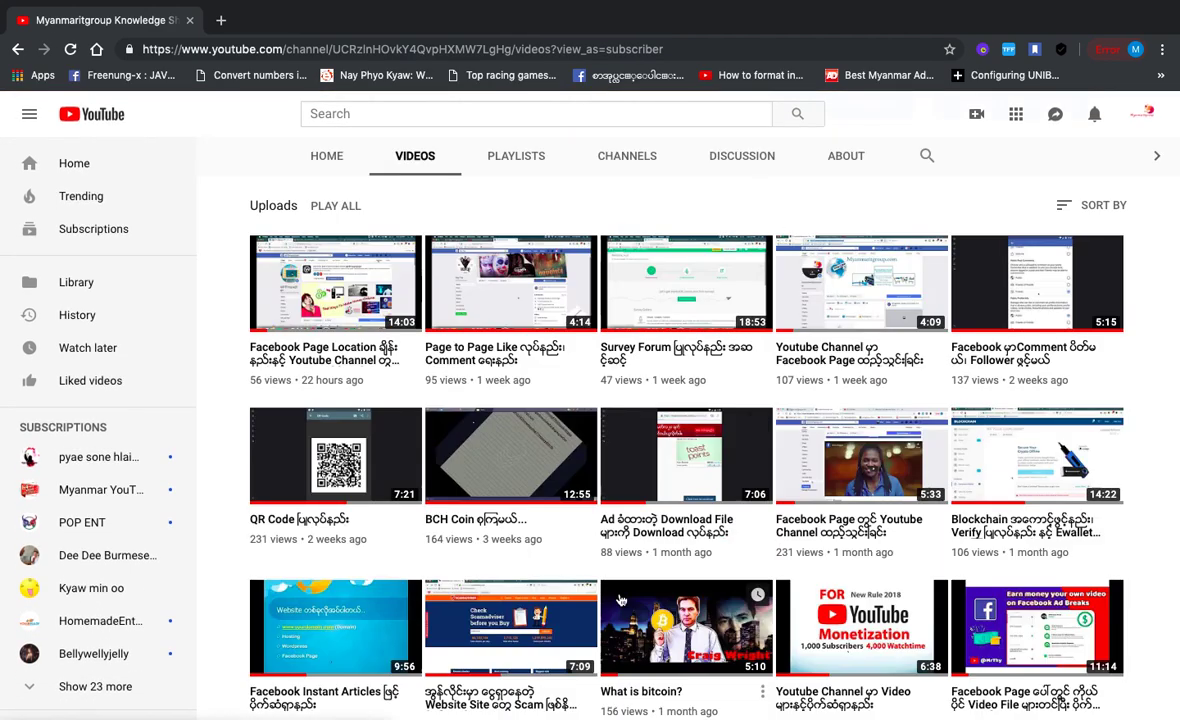
scroll(690, 550, down, 4)
scroll(622, 598, down, 3)
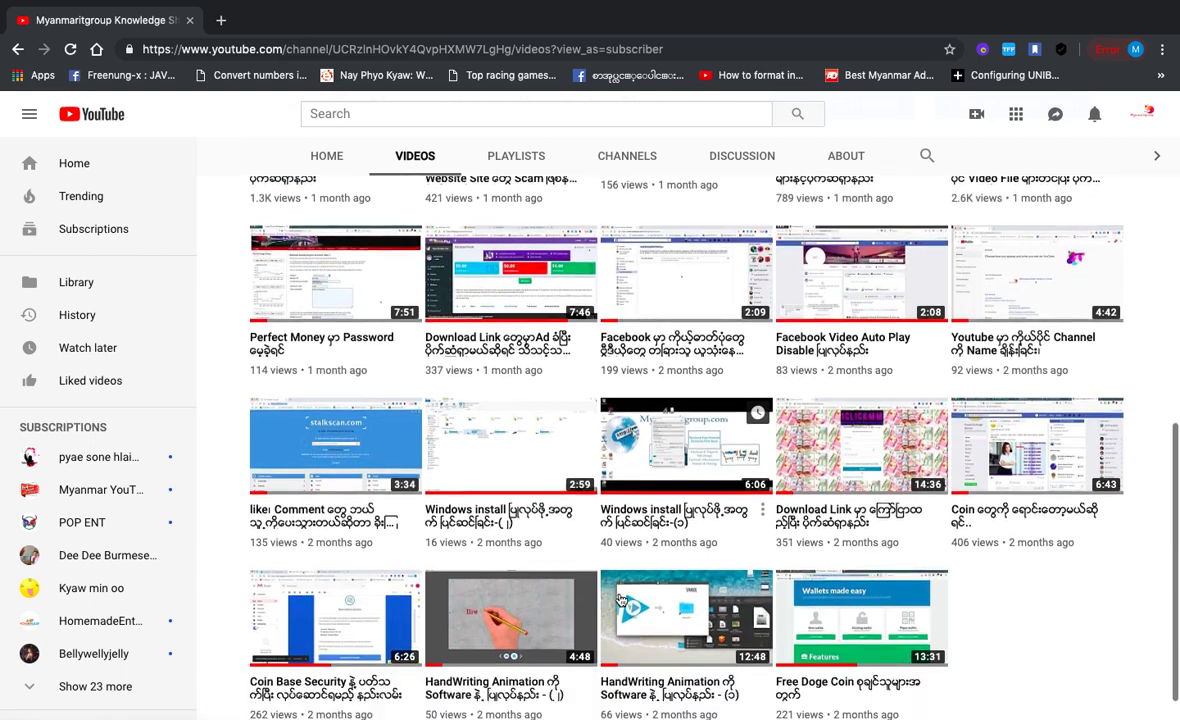
scroll(622, 600, down, 3)
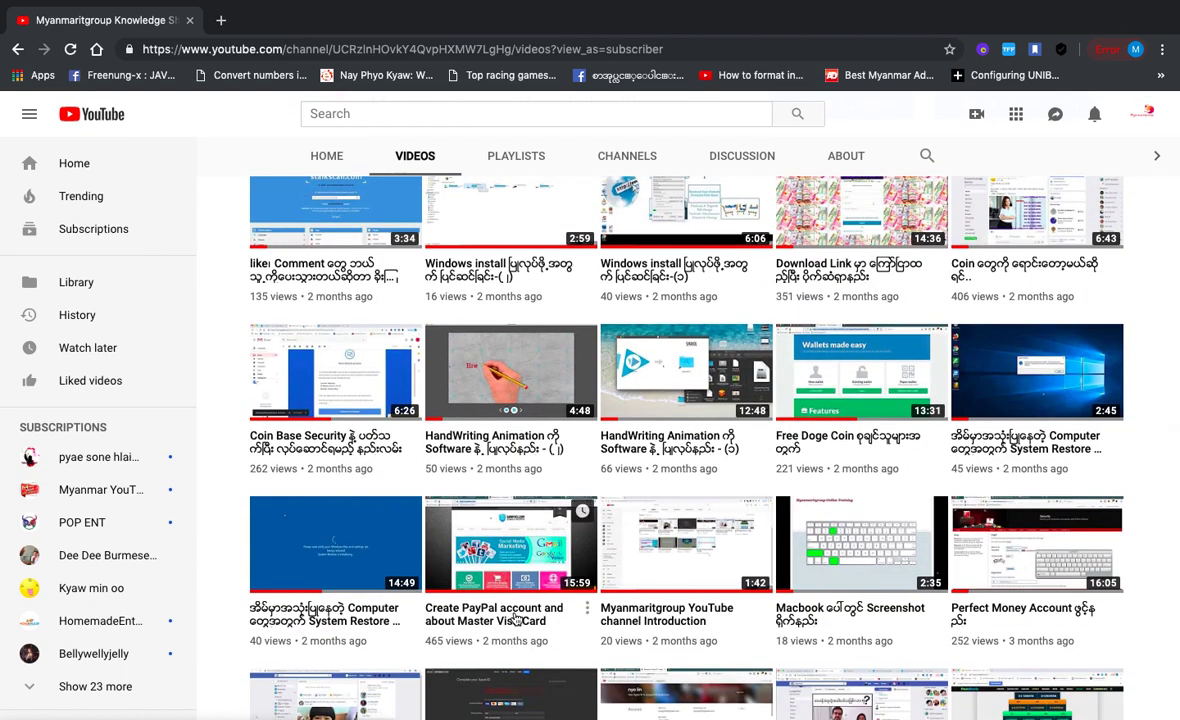
scroll(525, 624, up, 10)
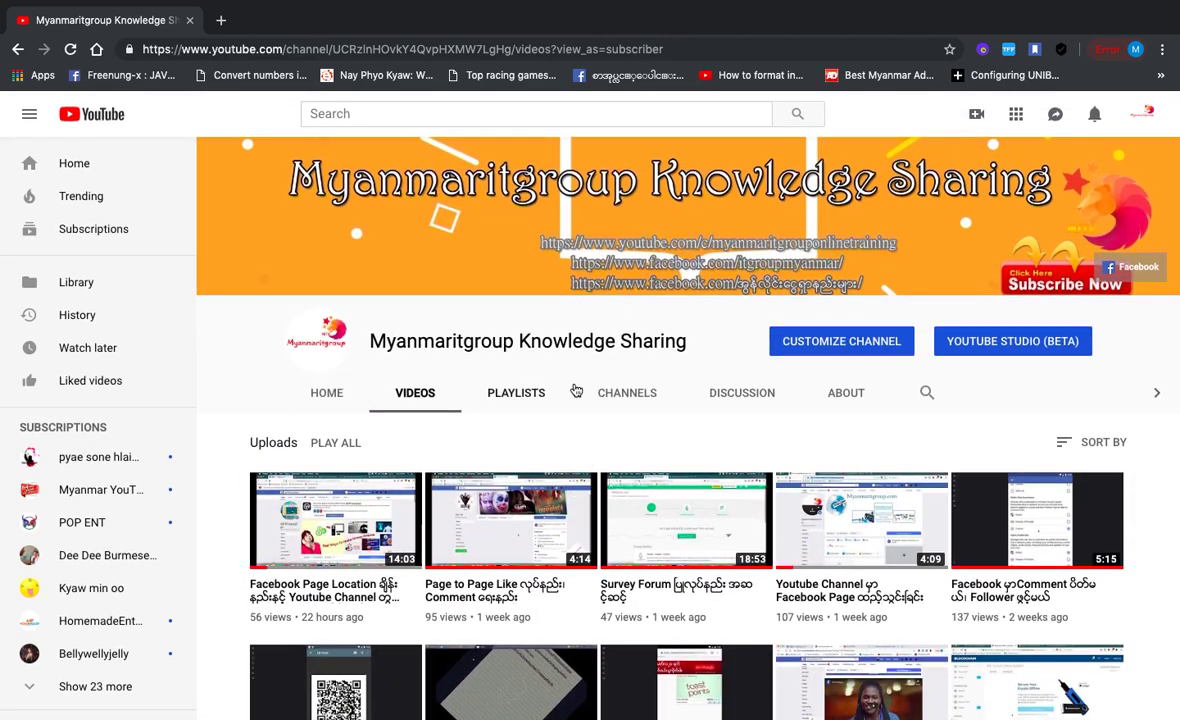
scroll(636, 440, down, 6)
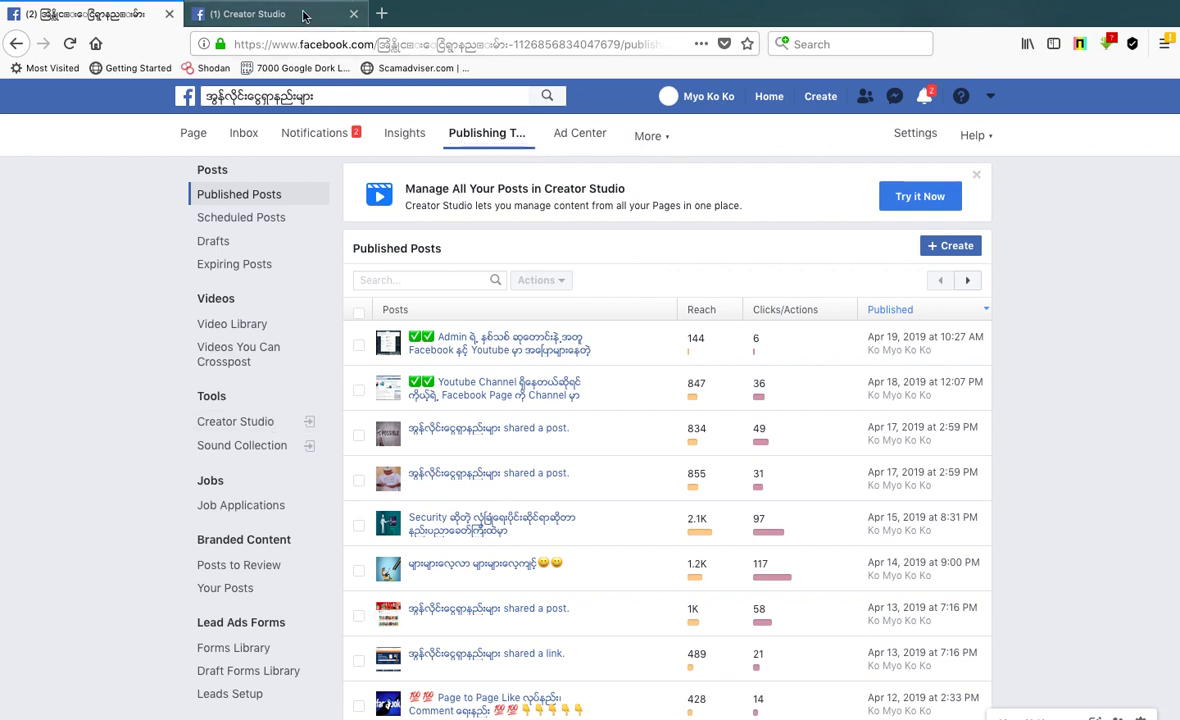
click(262, 14)
Step: Resume the payout walkthrough and select the PayPal account e-mail in the notes
key(ctrl+Left)
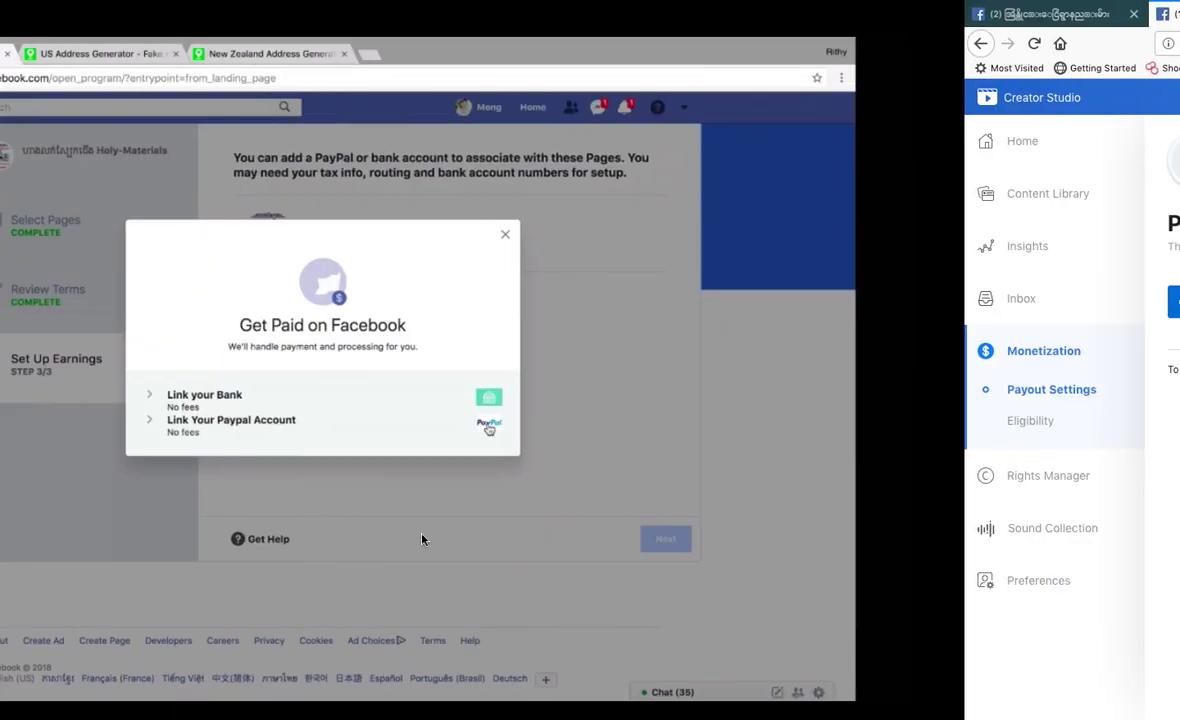
key(space)
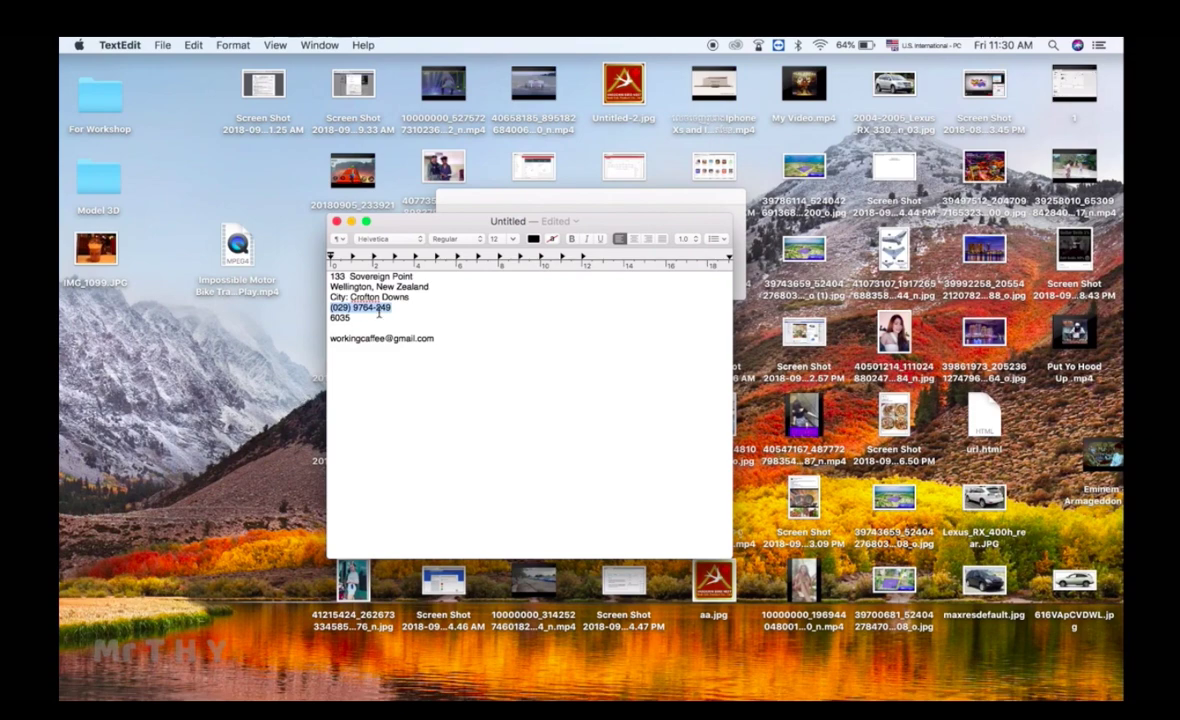
click(379, 314)
drag(419, 338, 332, 339)
key(super+c)
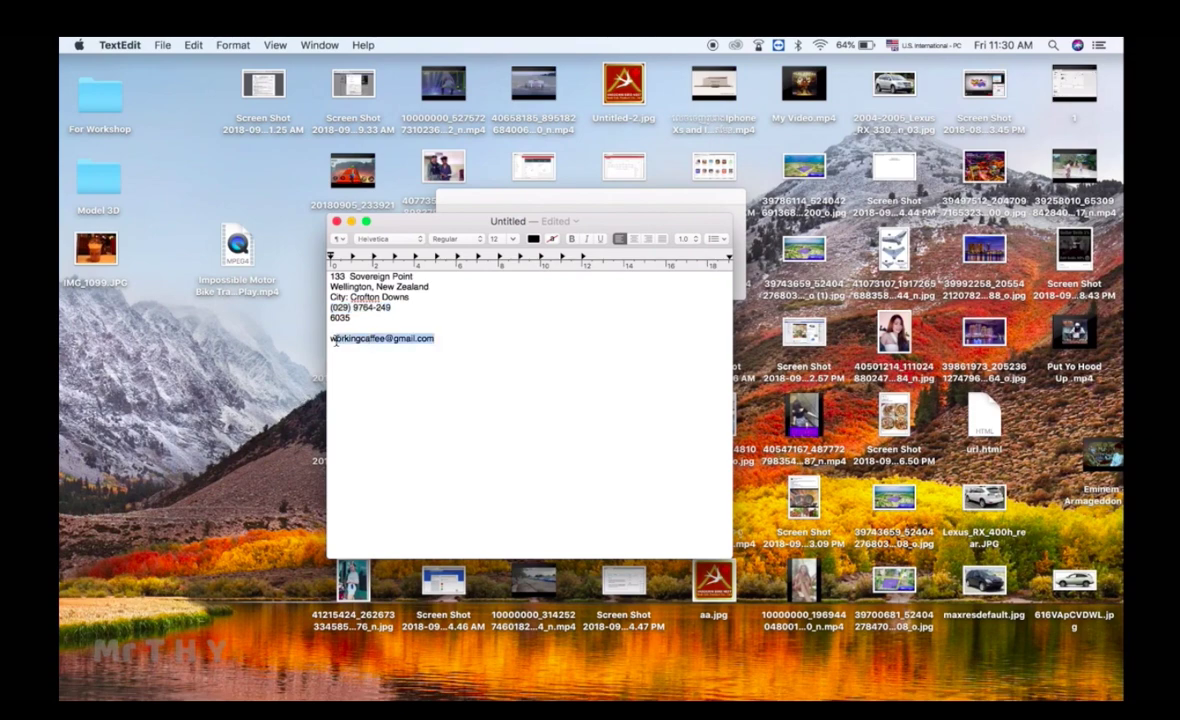
key(ctrl+Right)
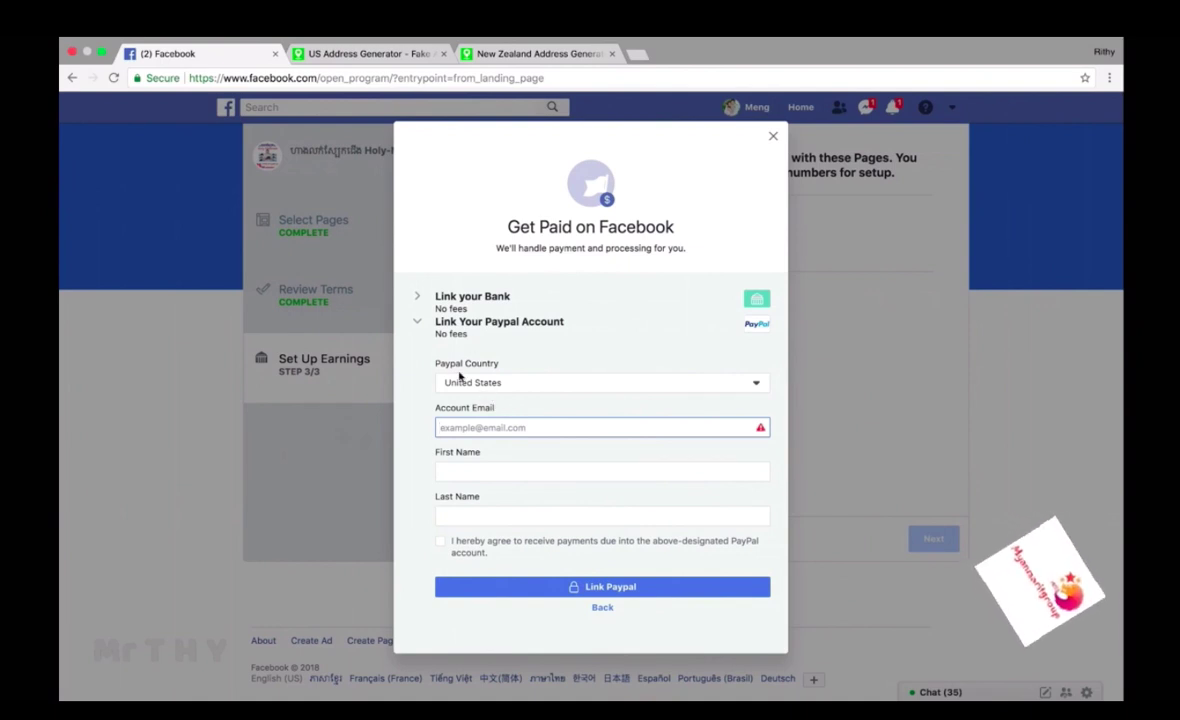
Step: Fill in the PayPal e-mail and the owner's first and last name, accept the agreement, and link it
click(461, 426)
key(super+v)
click(477, 472)
key(Tab)
click(462, 552)
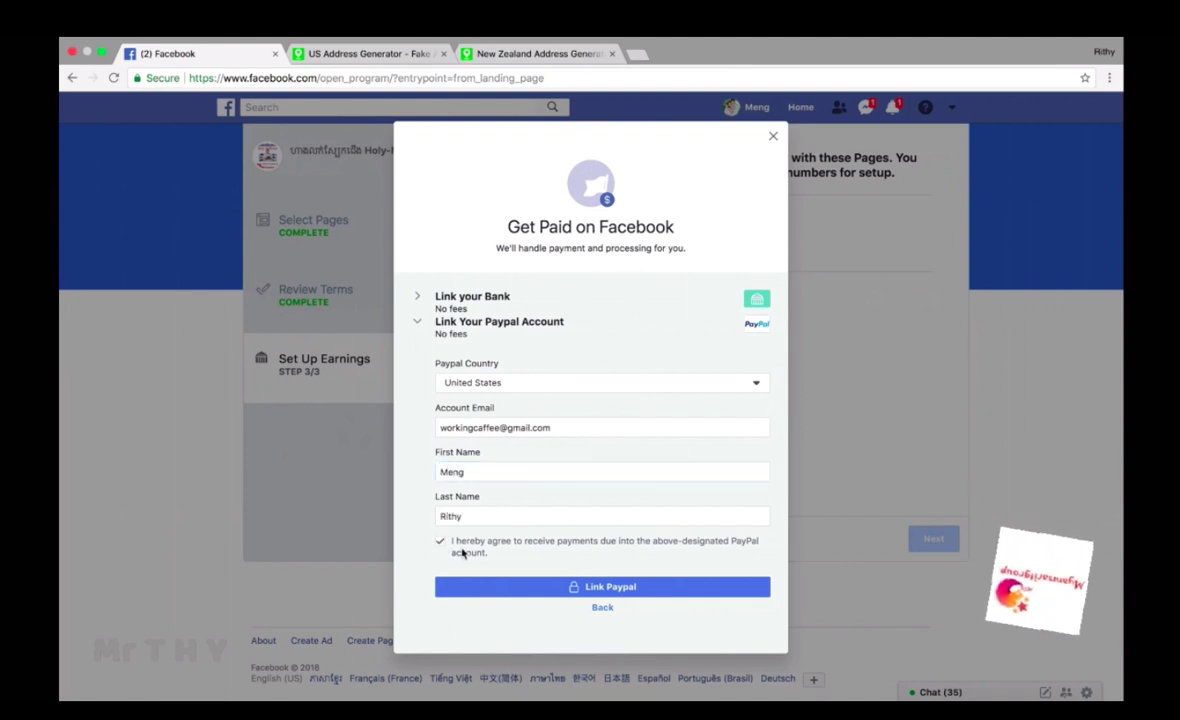
click(610, 589)
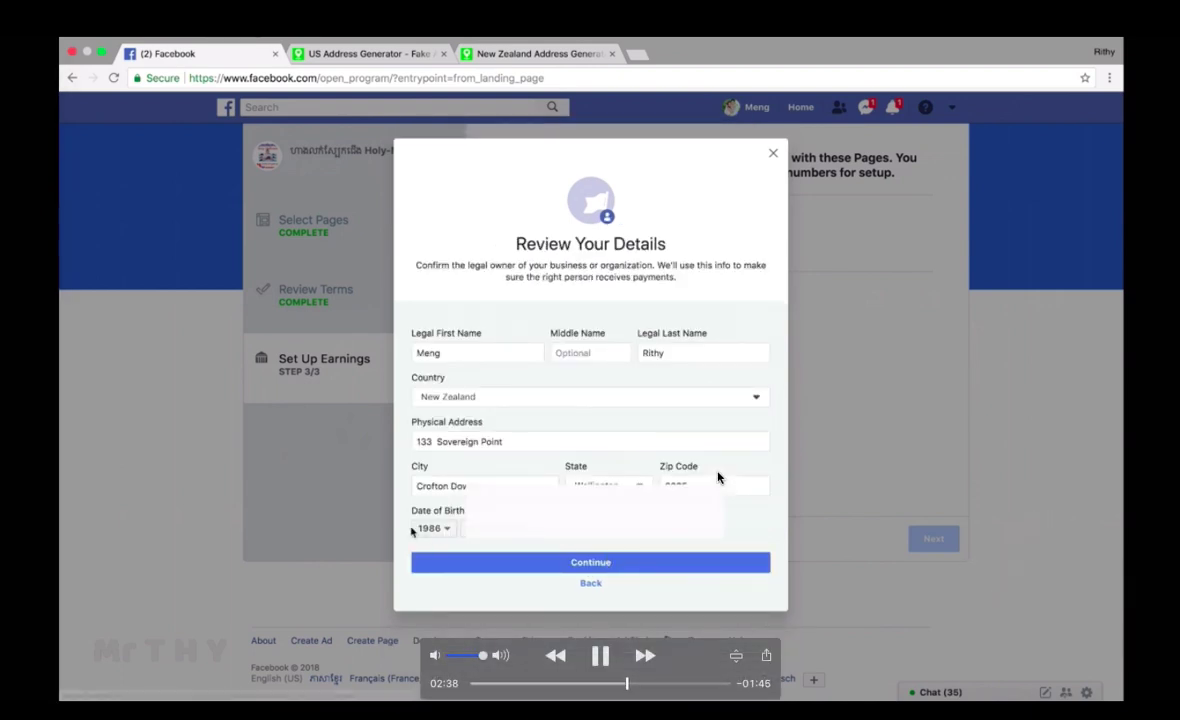
Step: Check the owner's name, New Zealand country, address and birth date, then continue
key(space)
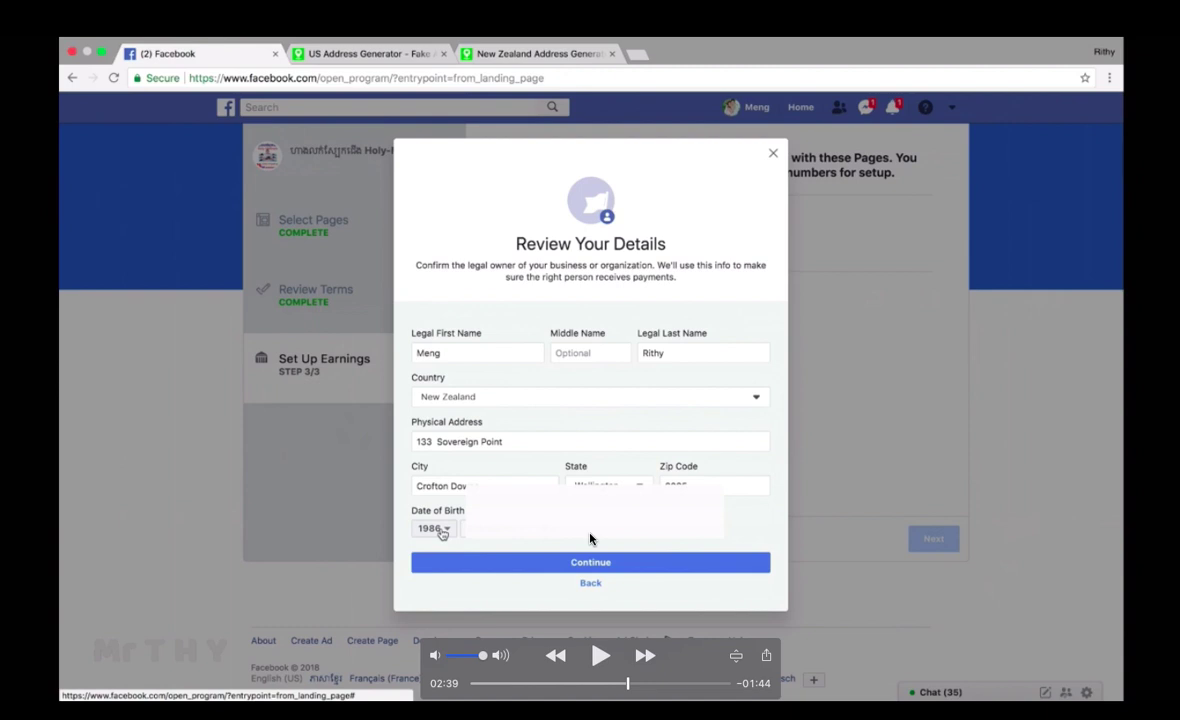
key(space)
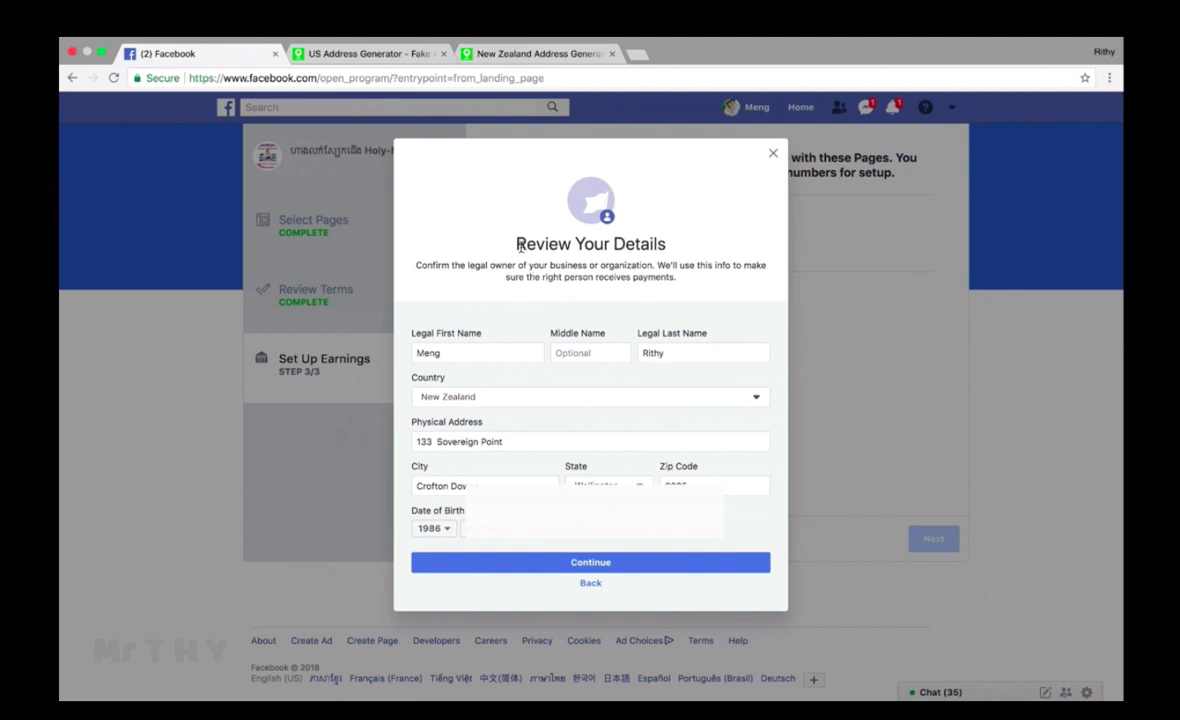
drag(515, 244, 635, 272)
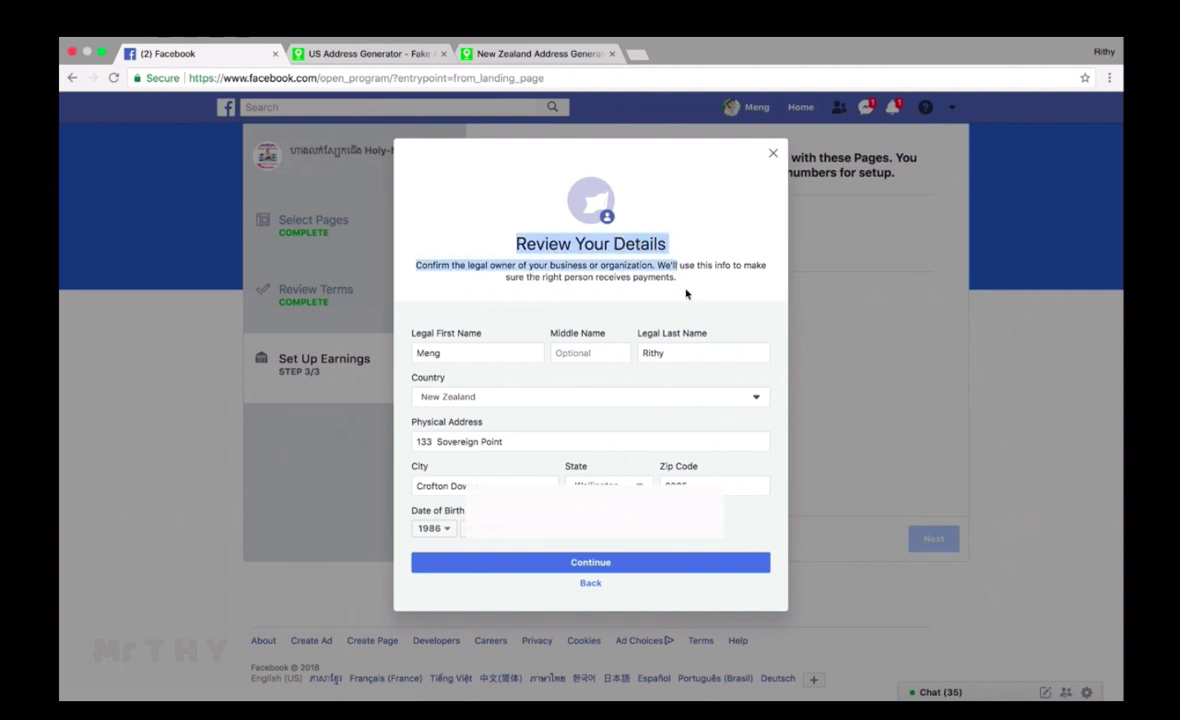
click(635, 272)
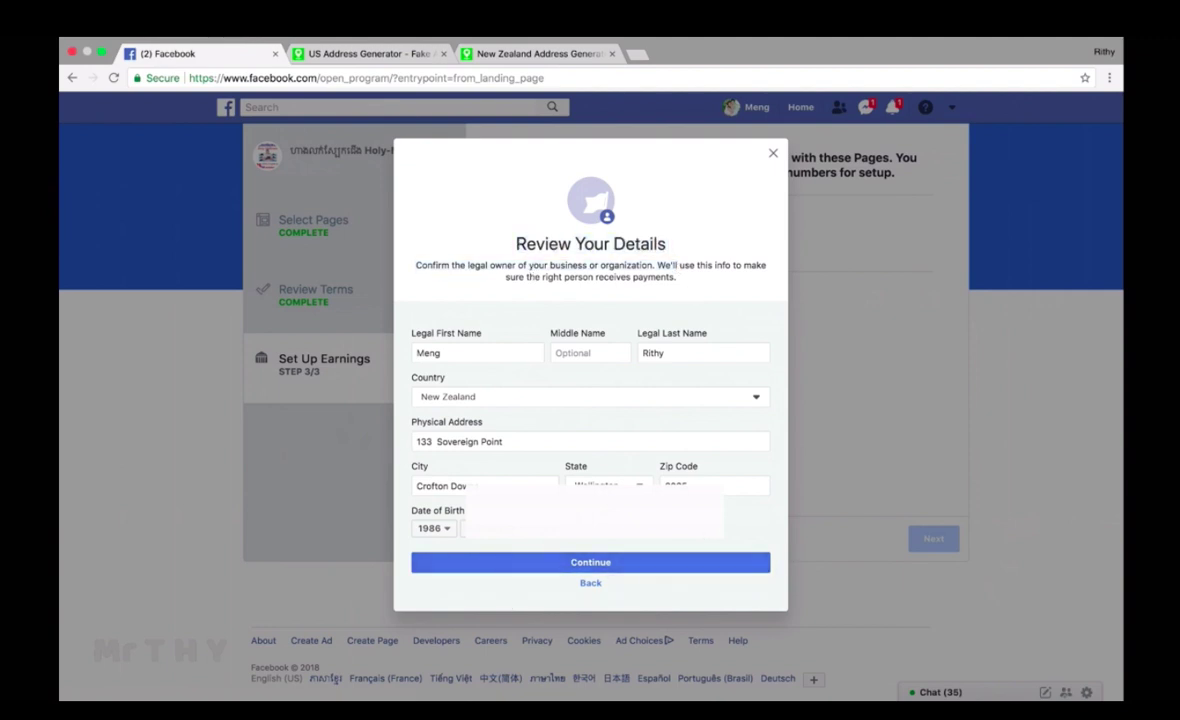
click(598, 566)
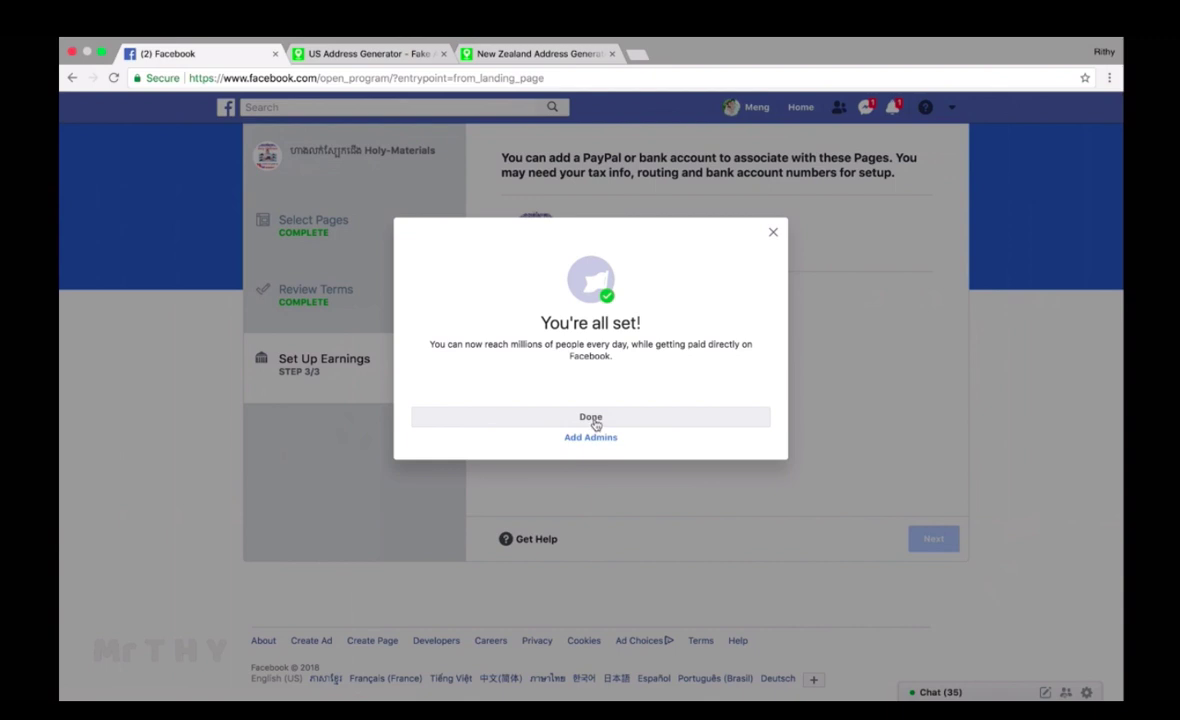
Step: Close the You're all set confirmation with Done
click(591, 417)
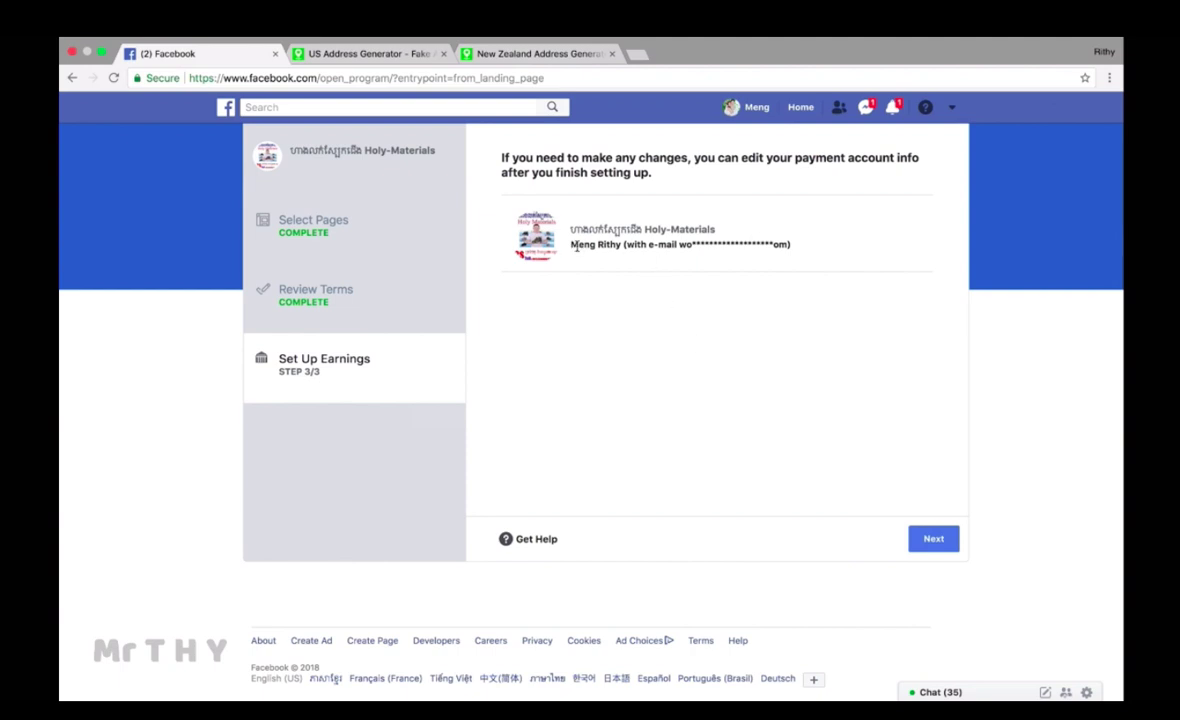
Step: Move past the linked payout account and choose Skip for now for automatic ad placement
drag(573, 246, 792, 246)
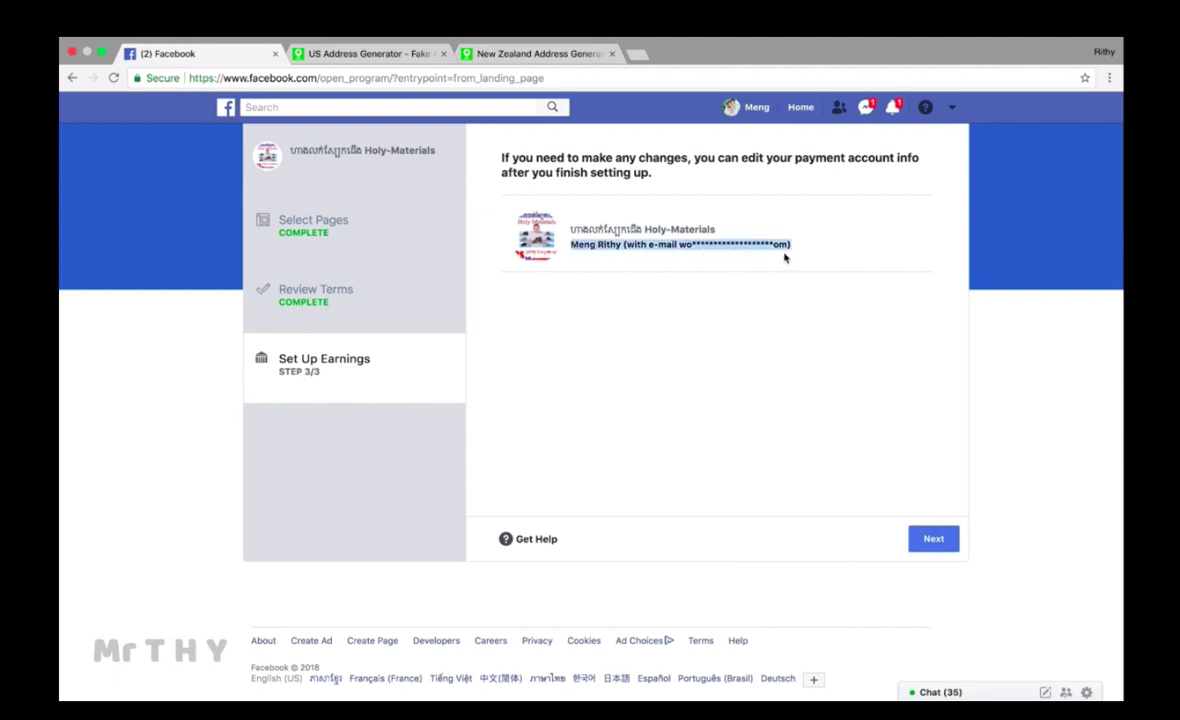
click(725, 344)
click(926, 531)
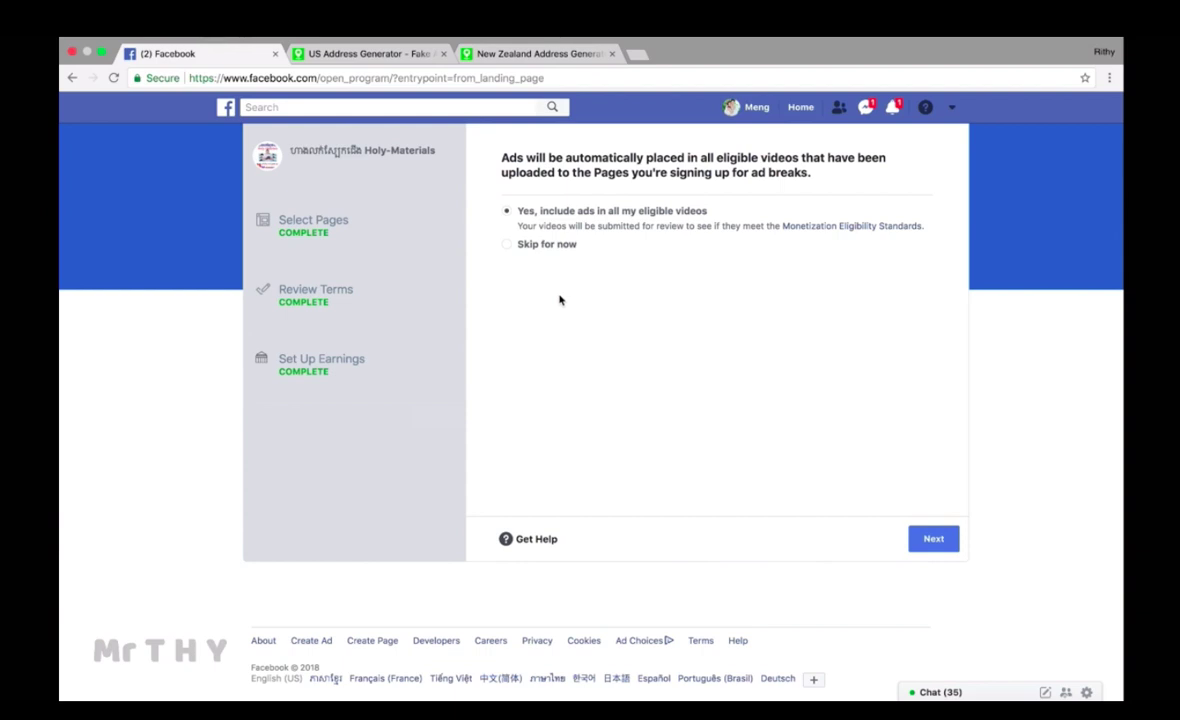
click(508, 246)
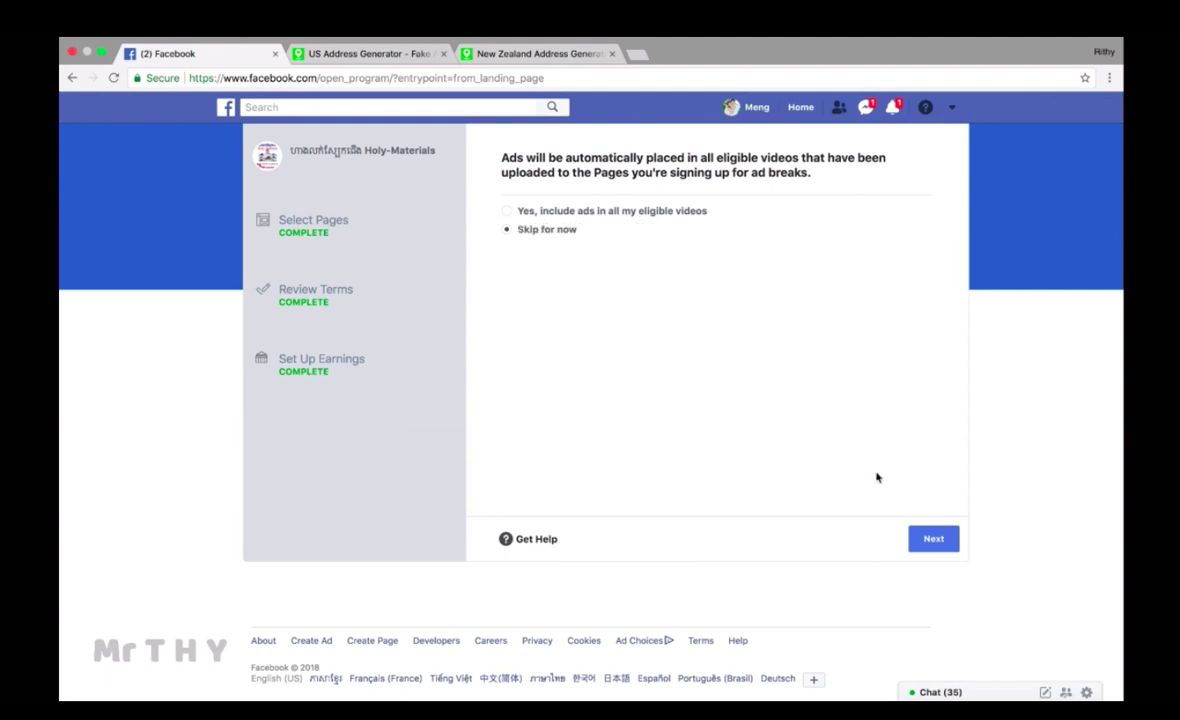
click(934, 540)
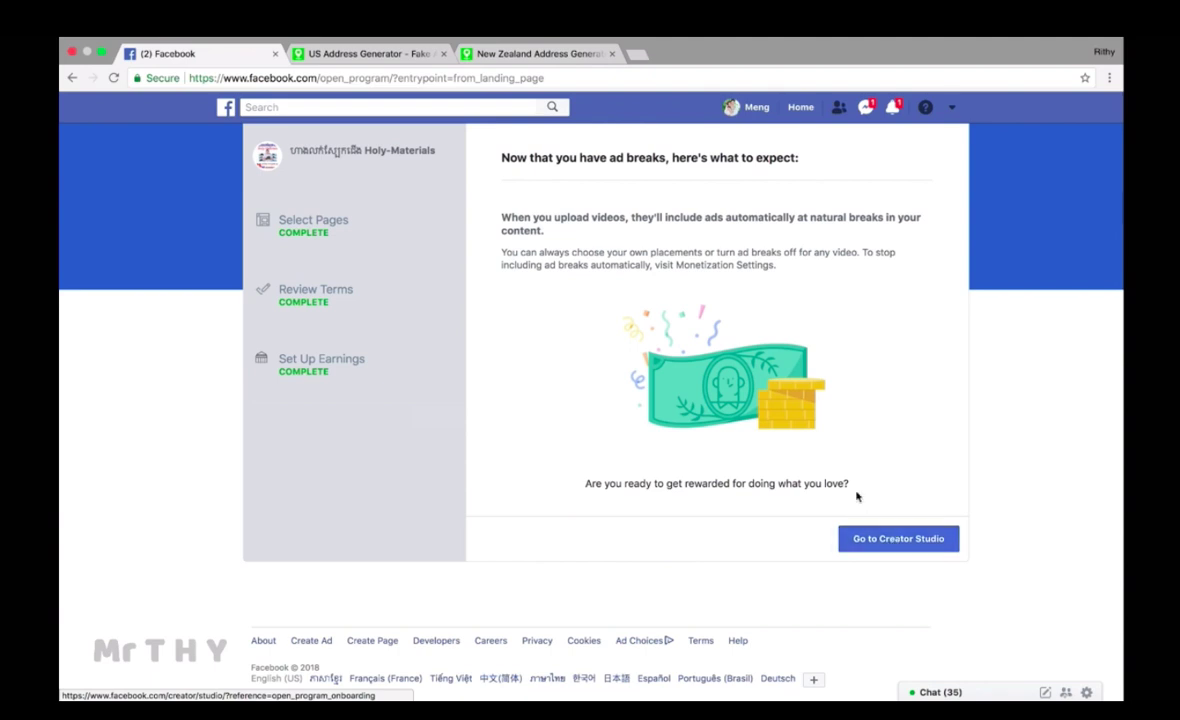
Step: Enter Creator Studio, step through the three onboarding tips, and start with My Pages selected
click(905, 546)
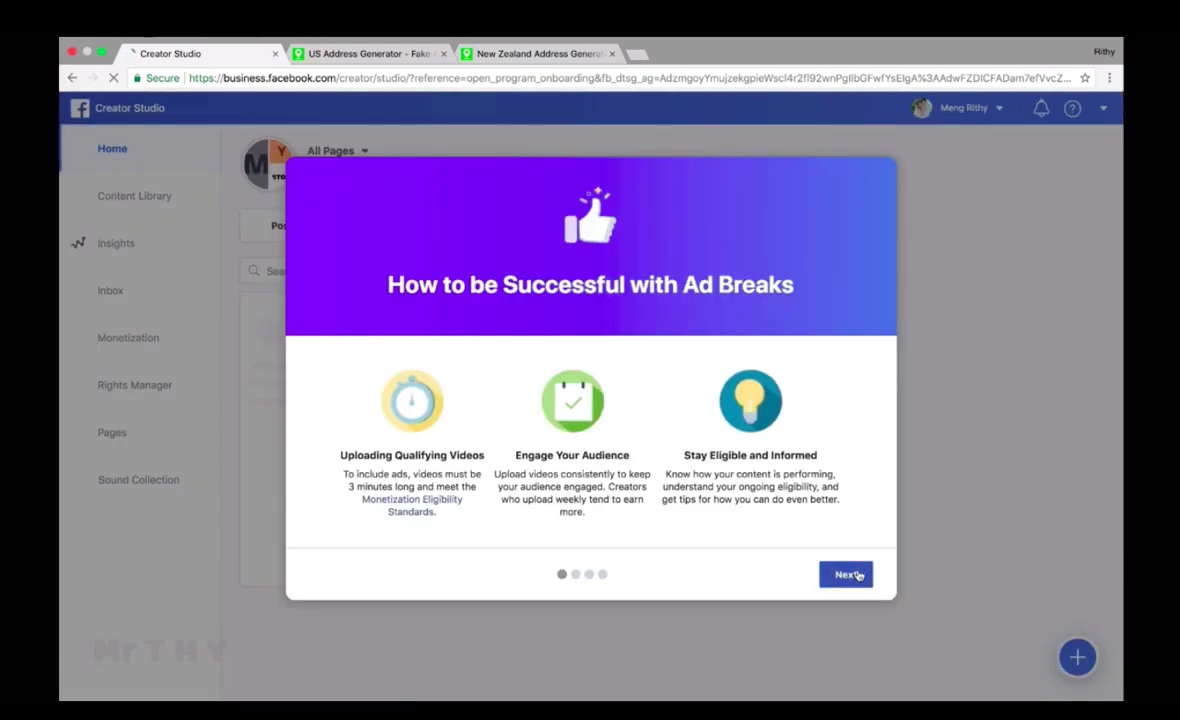
click(853, 576)
click(855, 577)
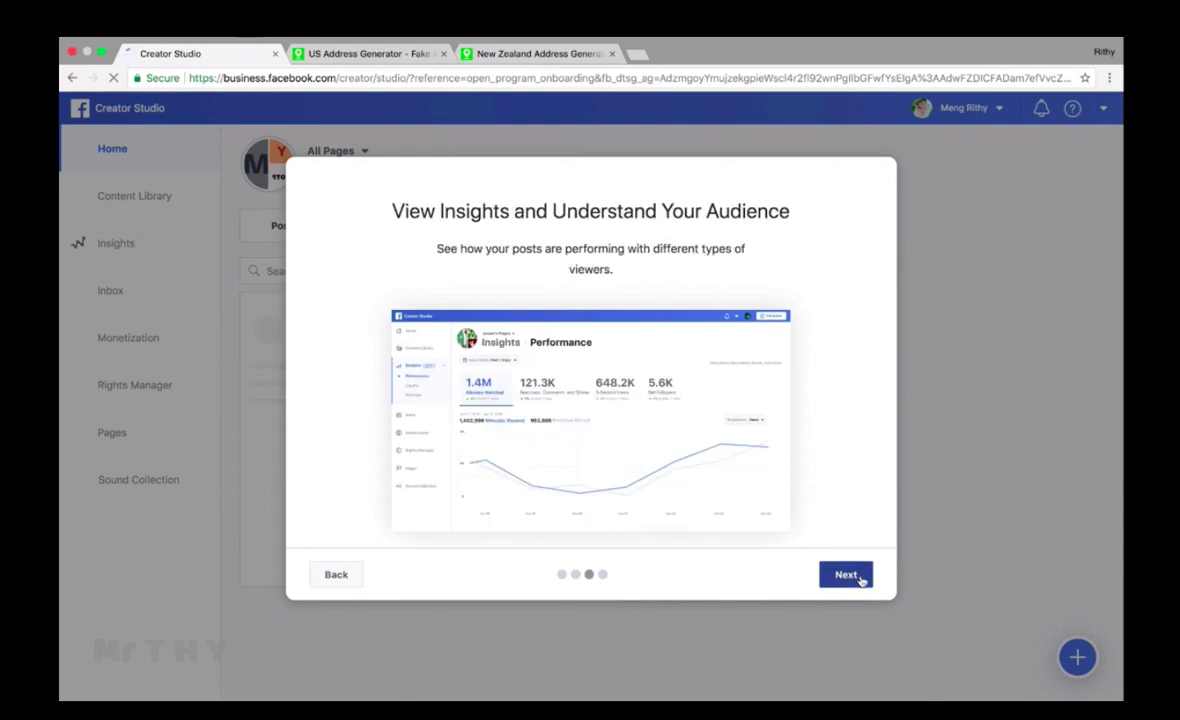
click(858, 577)
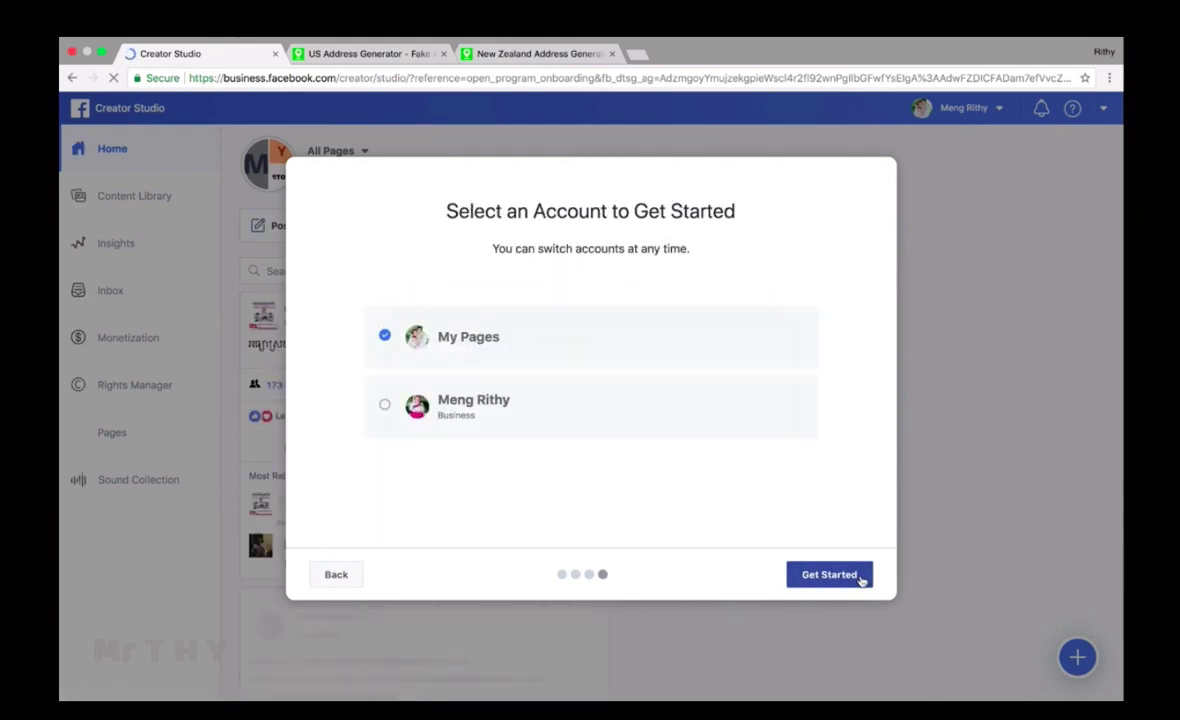
click(830, 575)
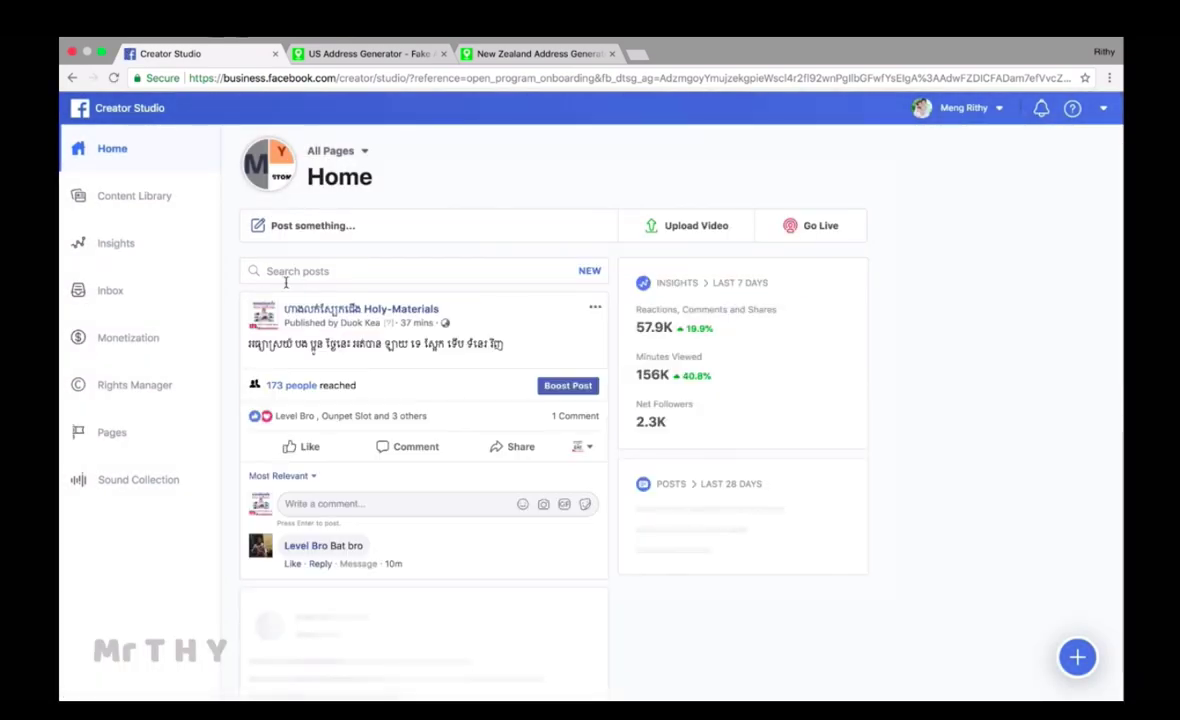
Step: Go from Monetization payout settings to the Ad Breaks page showing Holy-Materials eligible
click(140, 337)
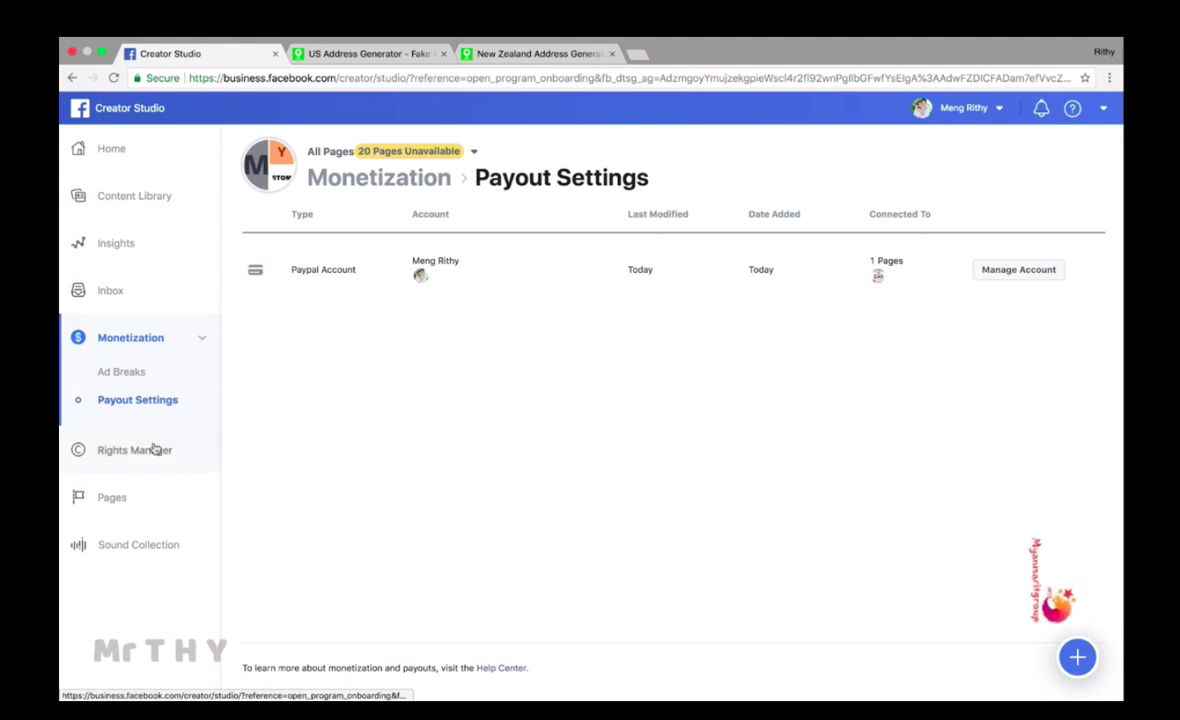
click(134, 372)
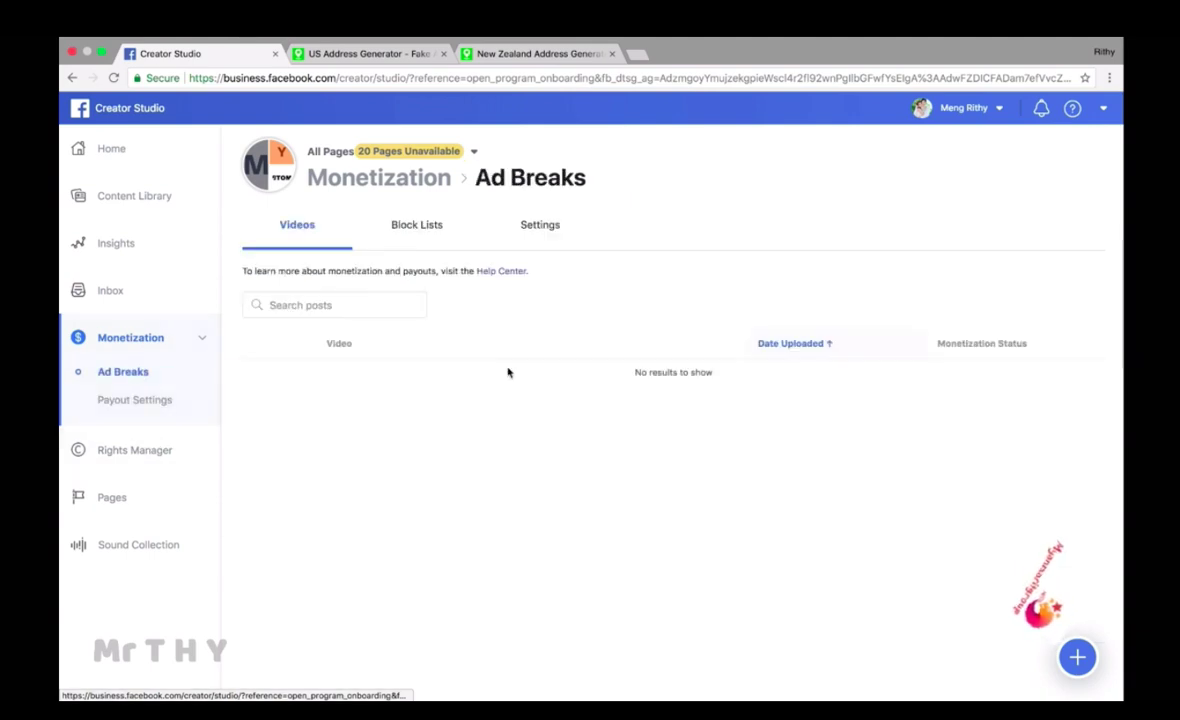
click(403, 311)
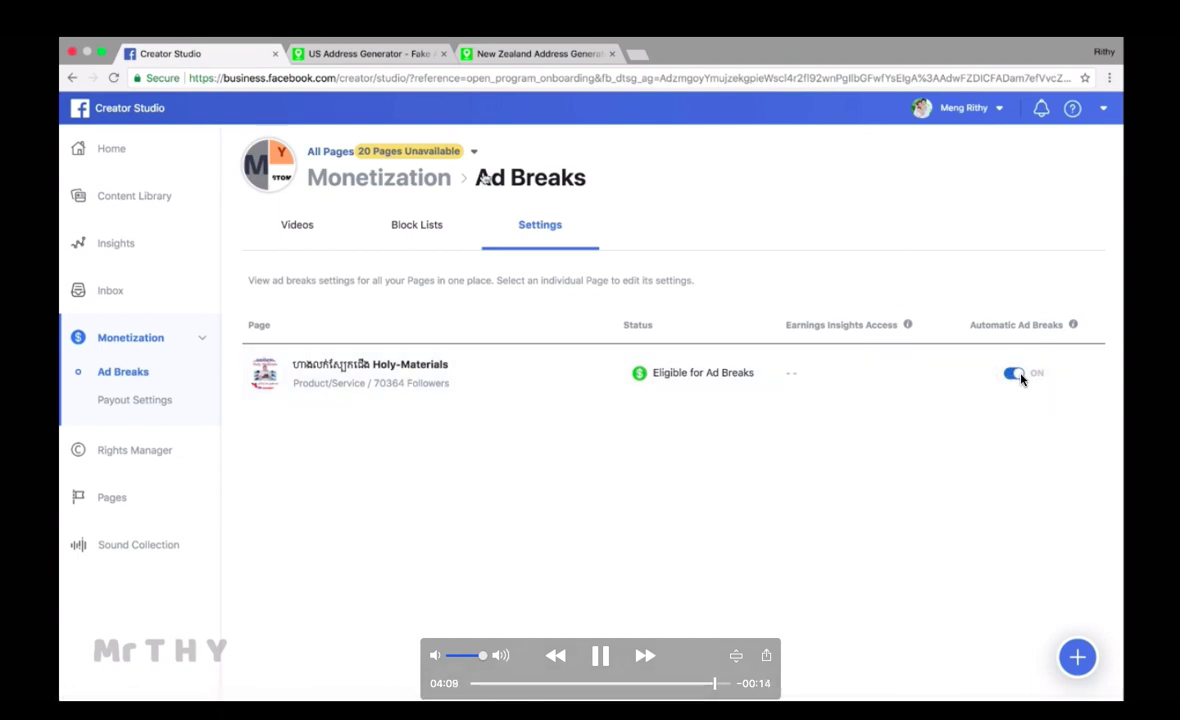
drag(611, 182, 566, 182)
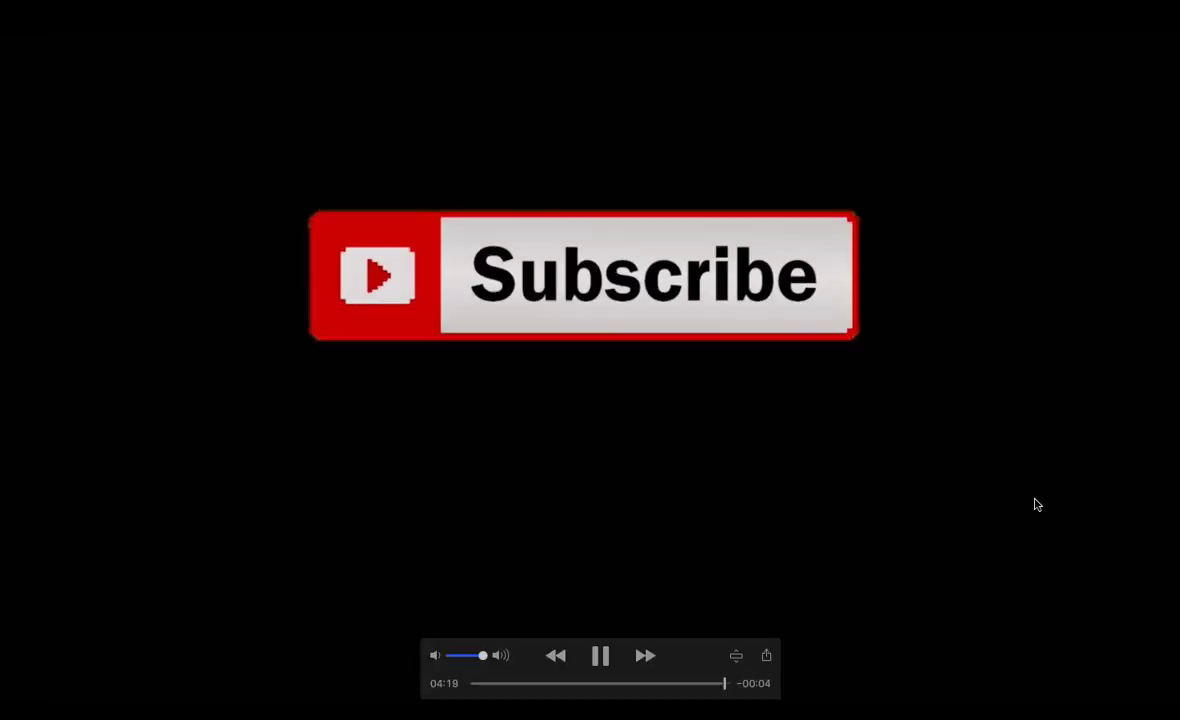
Step: Pause QuickTime playback on the tutorial's Subscribe end screen
key(space)
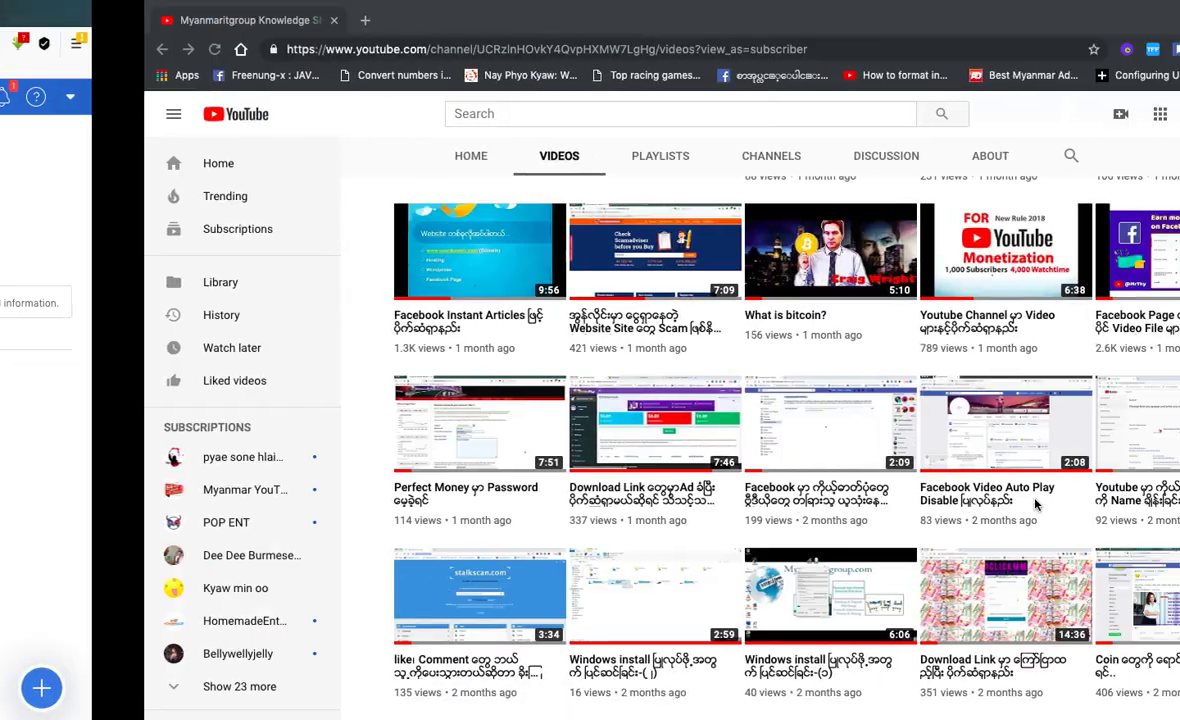
Step: Scroll the channel page to the top and resume the video to 04:21
scroll(1036, 505, up, 5)
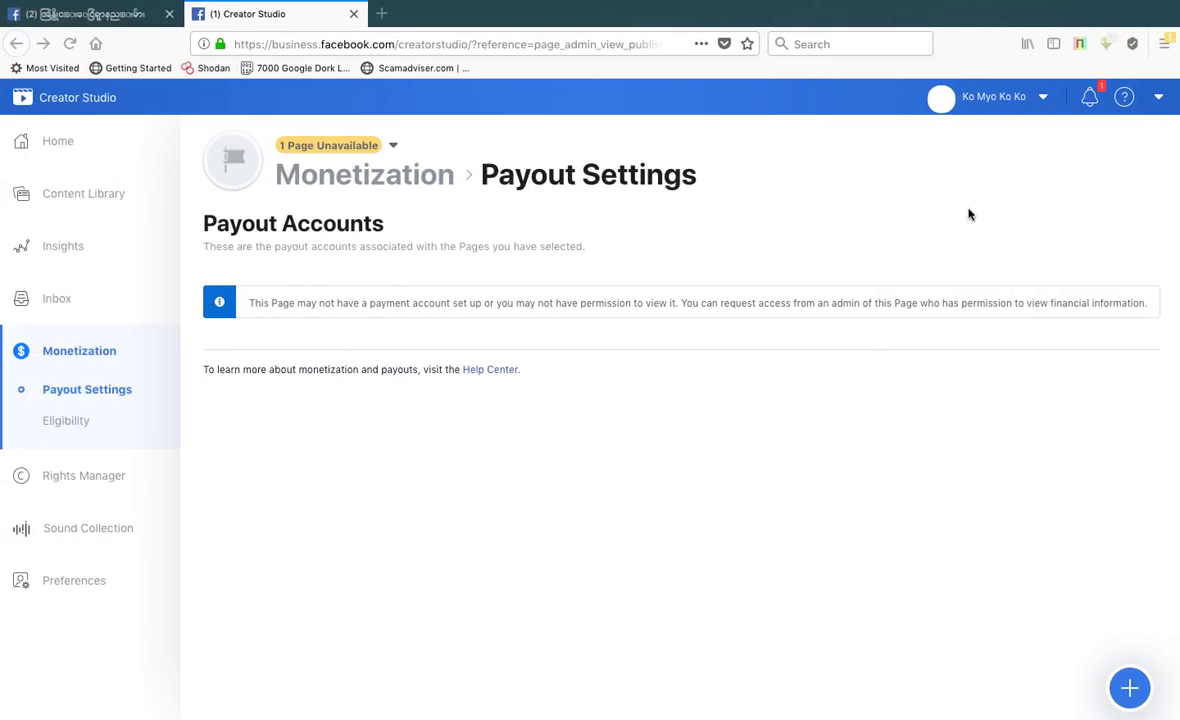
key(space)
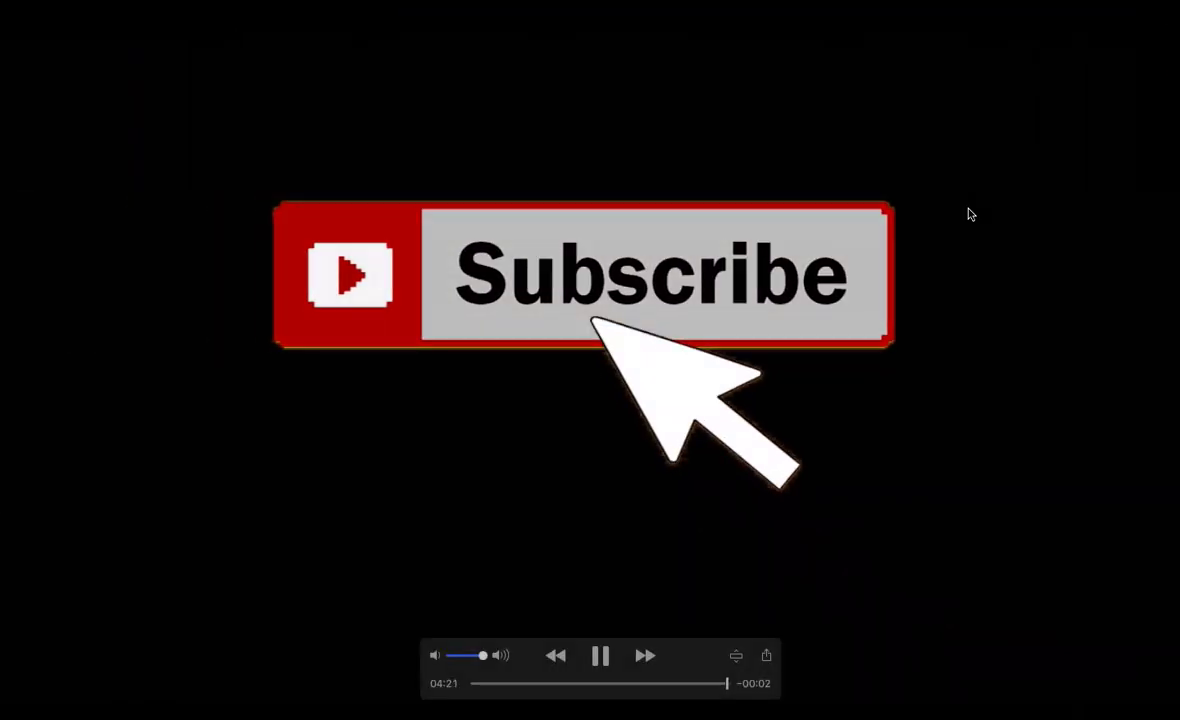